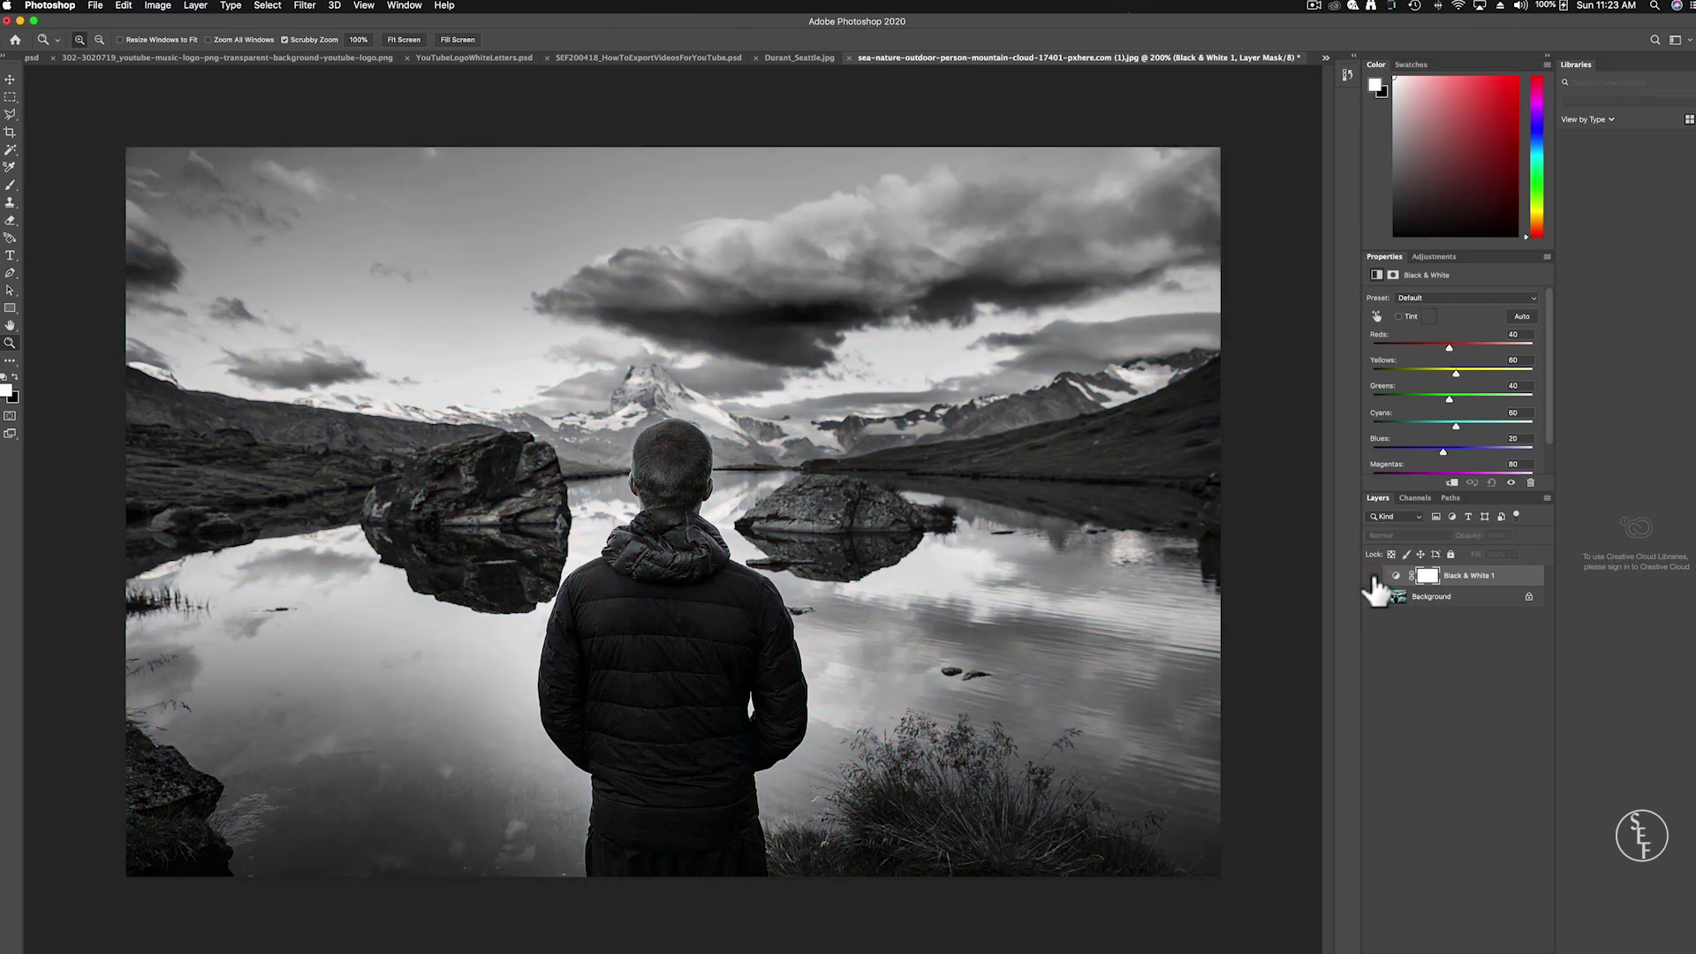
Toggle the Black & White 1 layer's visibility to compare the photo with and without the conversion.
left_click(1372, 575)
left_click(1373, 575)
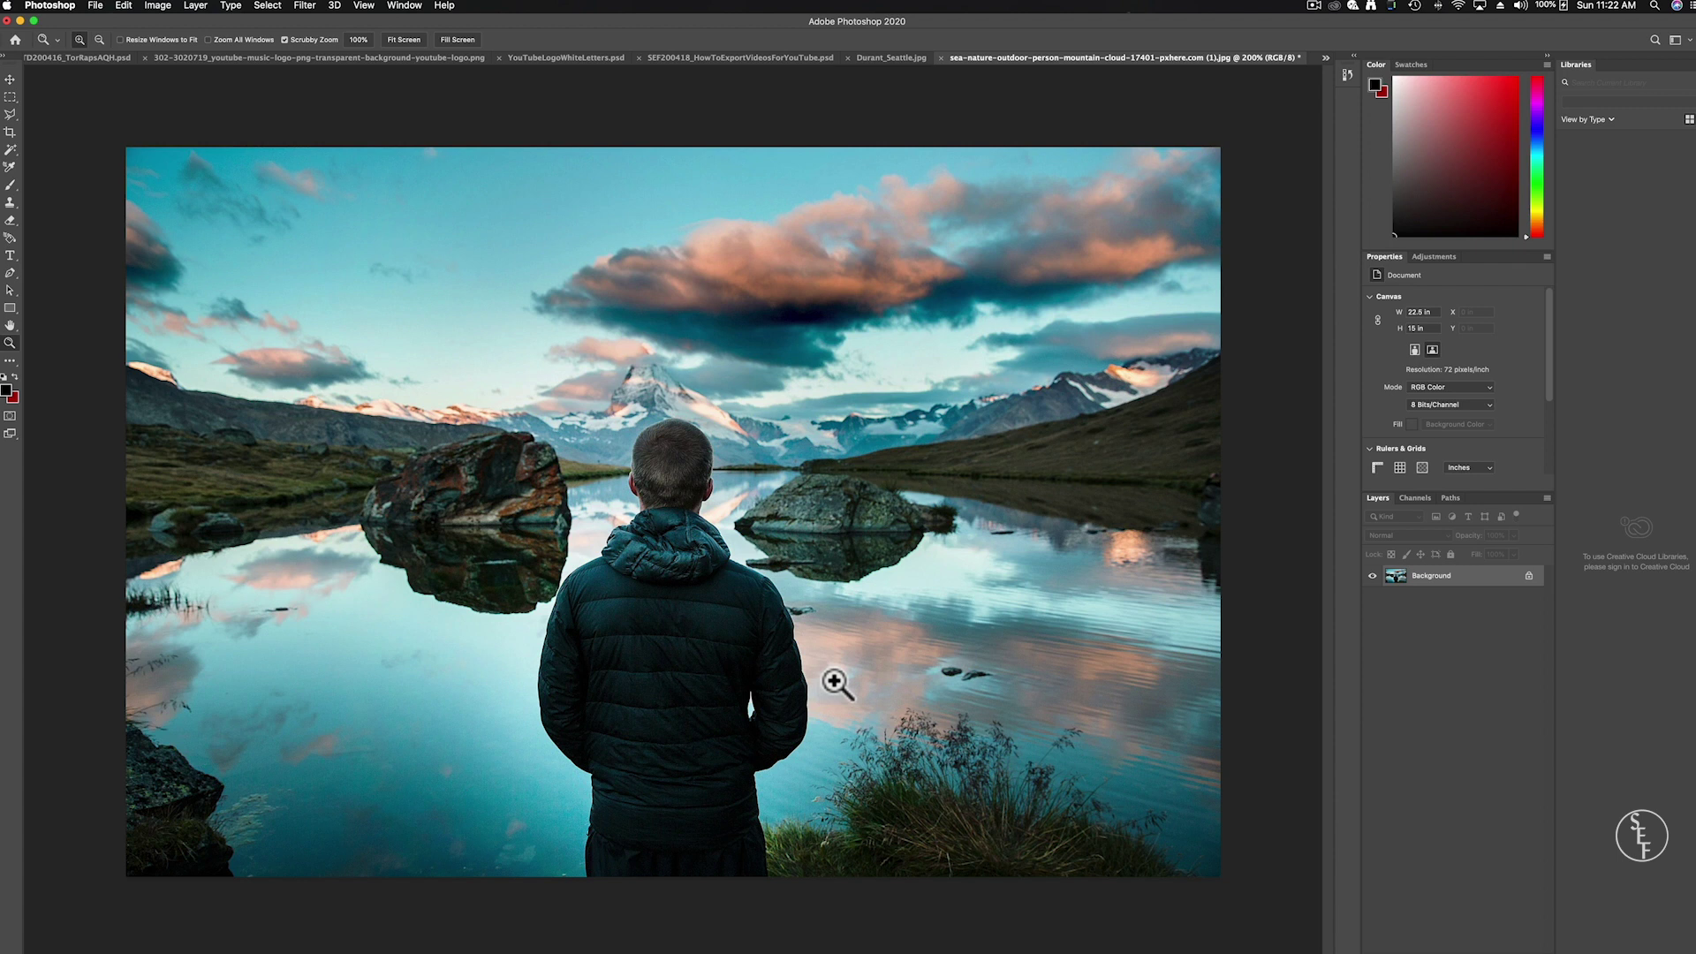
left_click(156, 6)
mouse_move(162, 40)
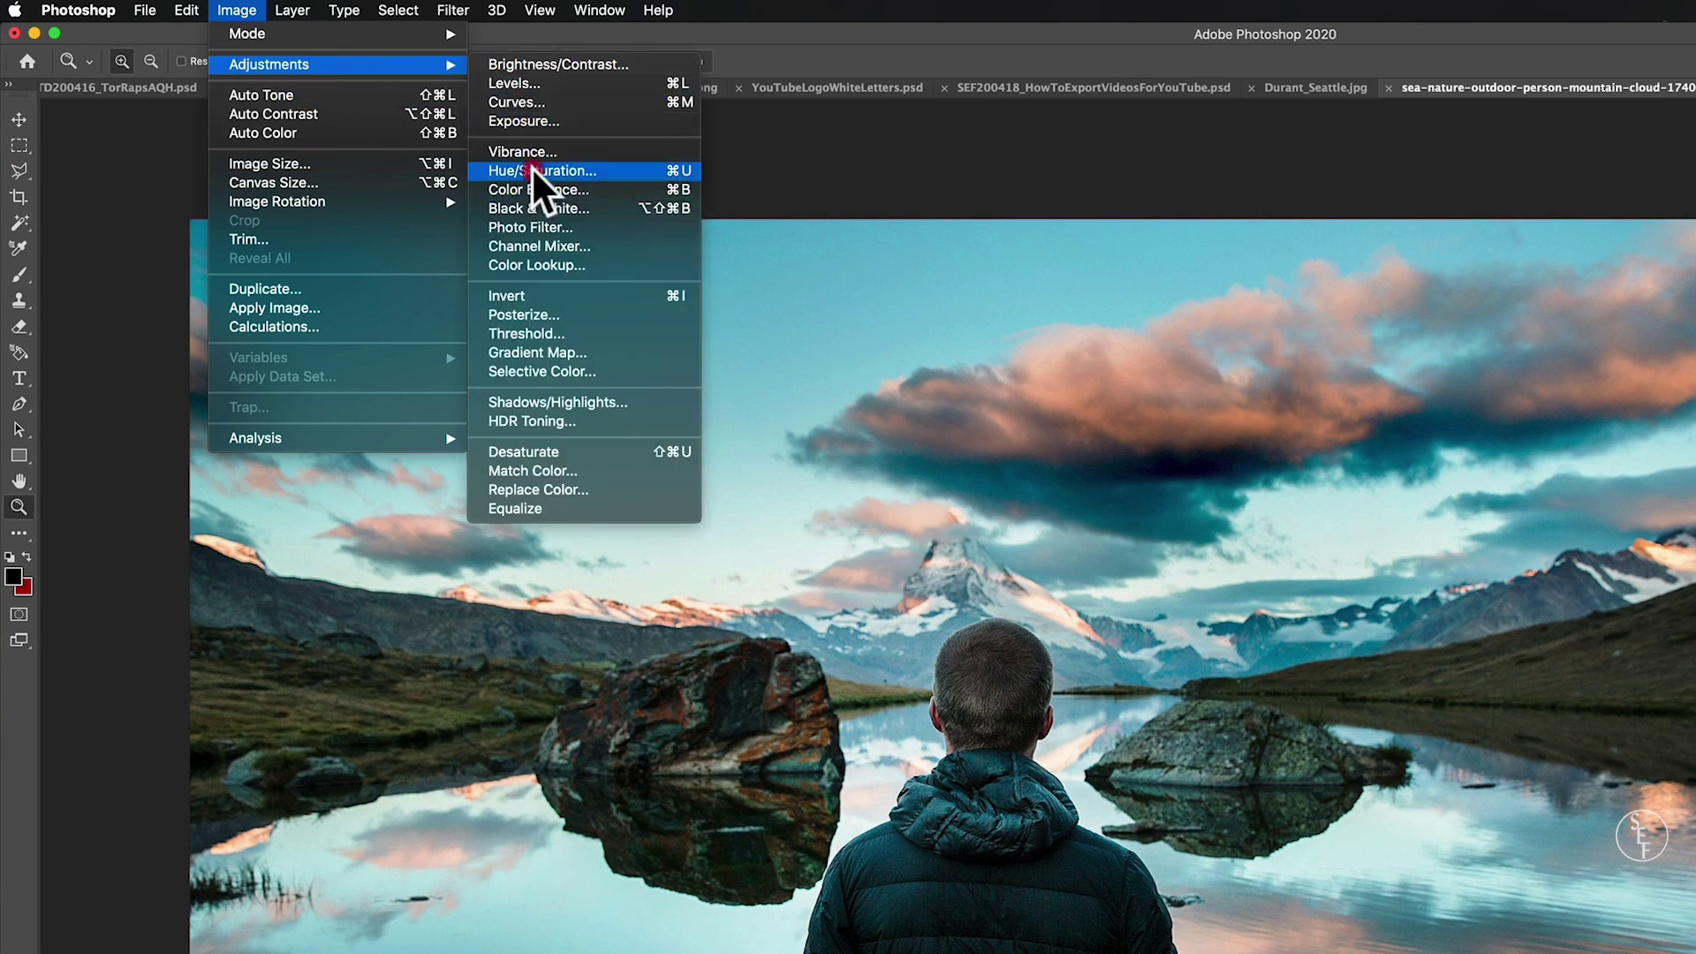
left_click(532, 169)
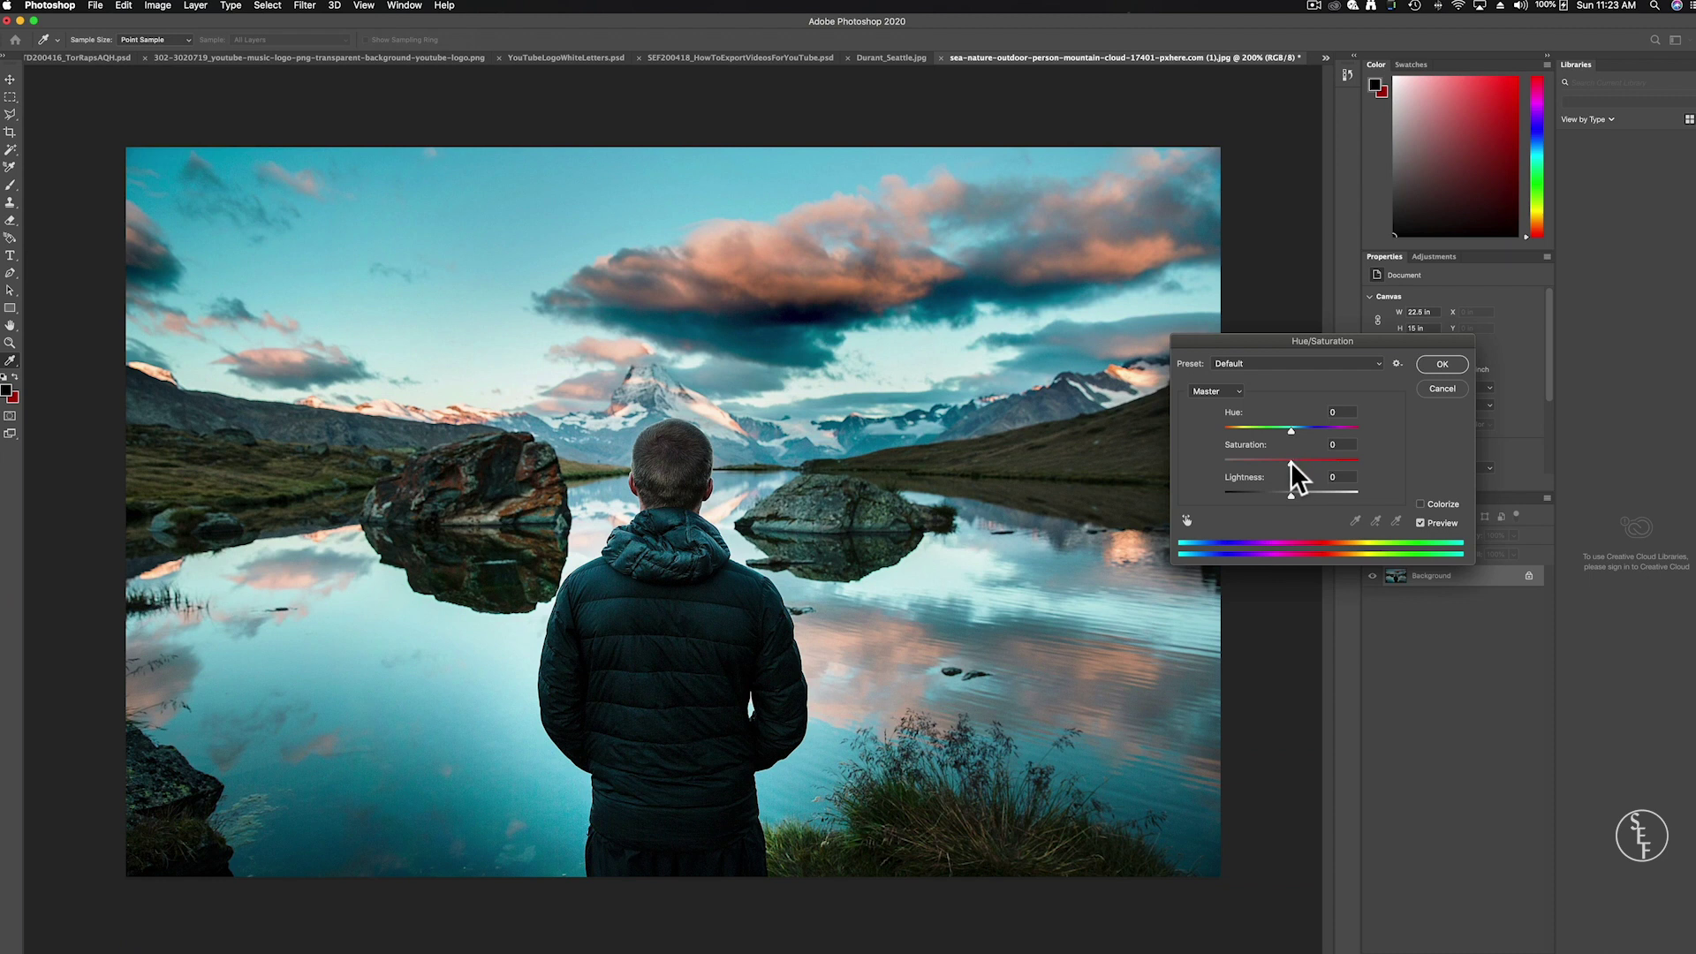
left_click_drag(1290, 461, 1213, 457)
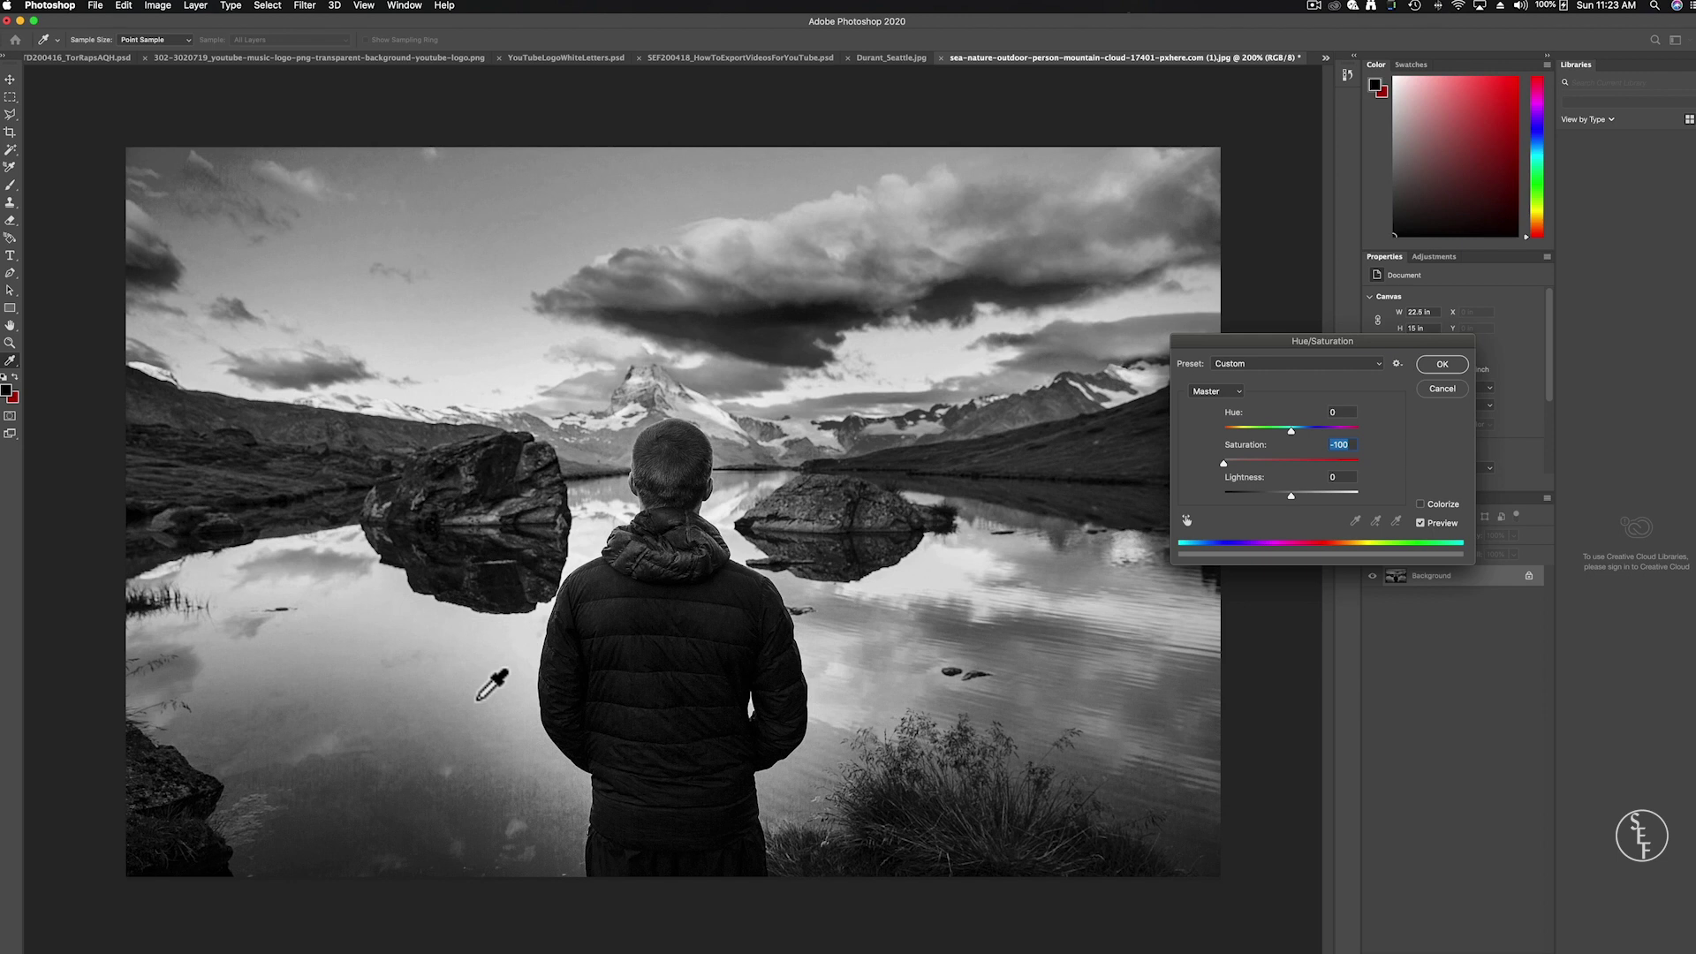
left_click(1442, 389)
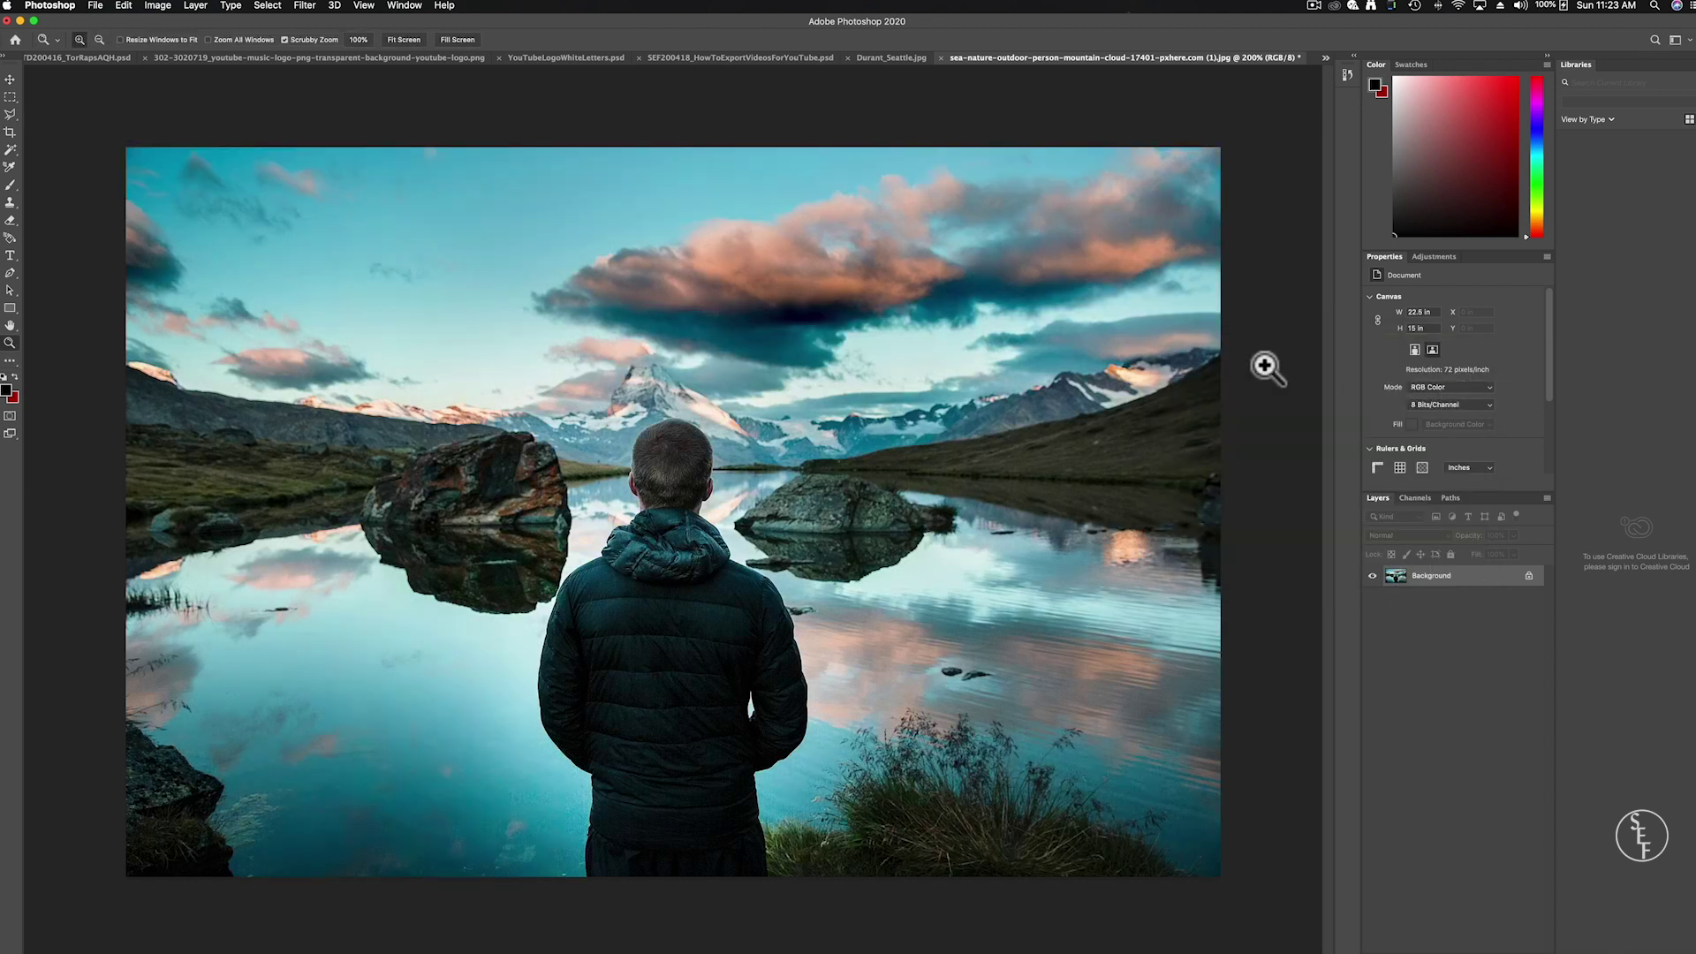
Add a Black & White 1 adjustment layer above Background, then toggle its visibility to compare.
left_click(220, 5)
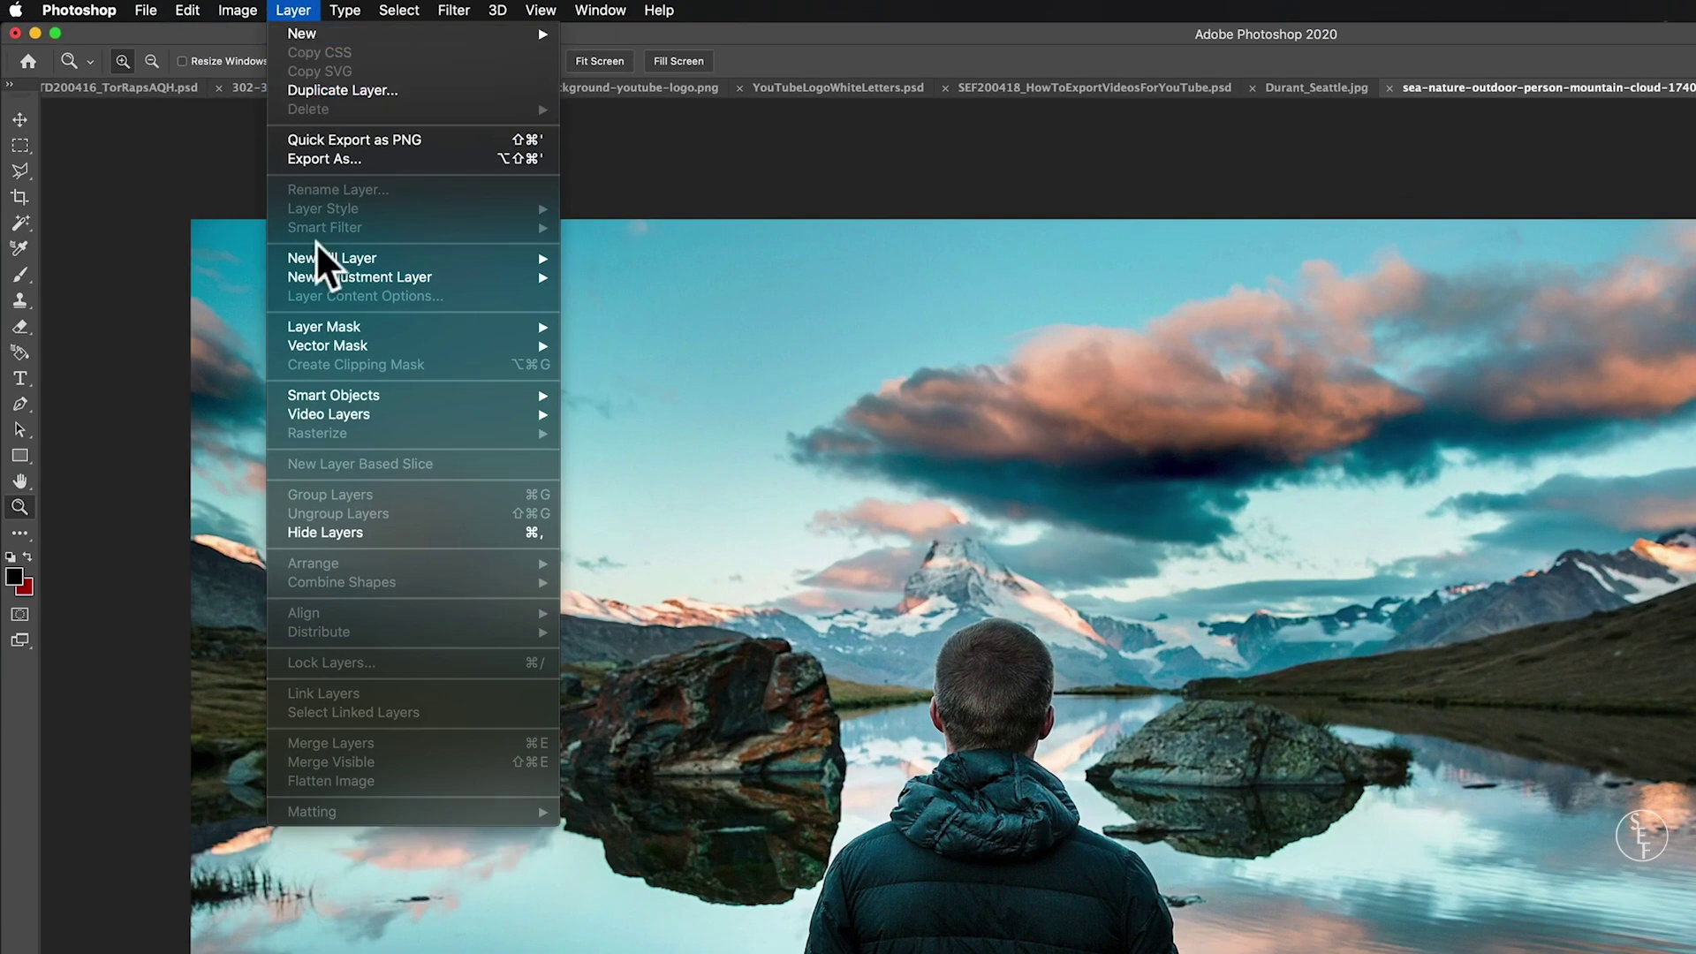
mouse_move(368, 277)
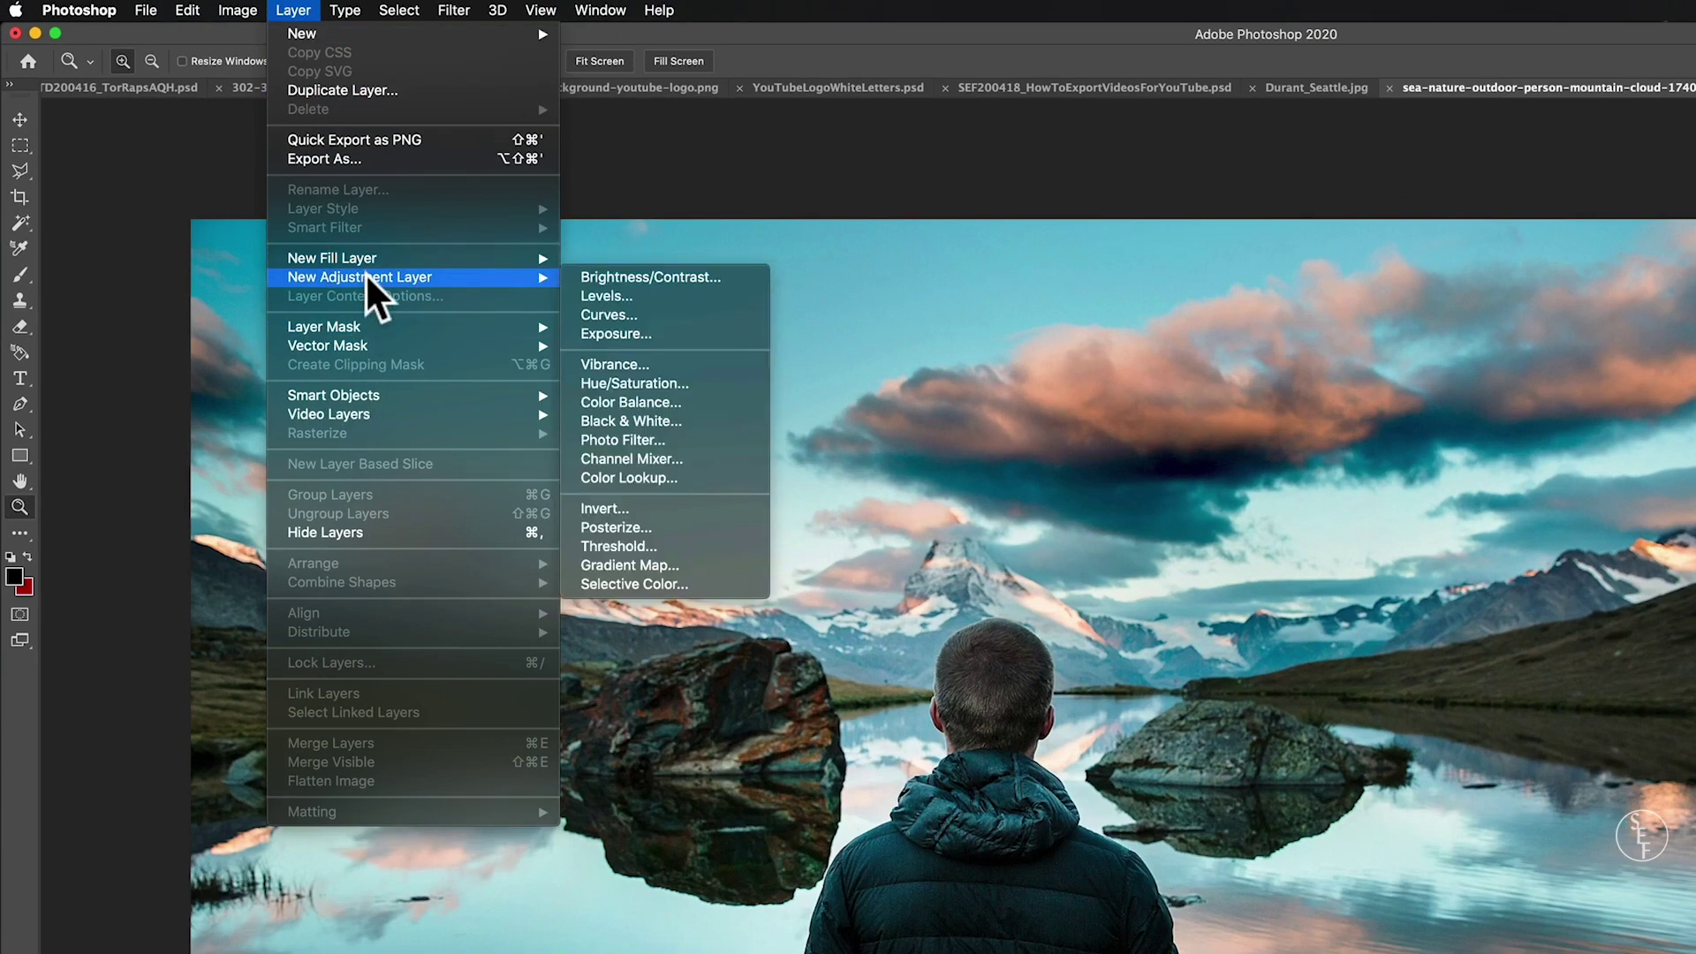
left_click(671, 421)
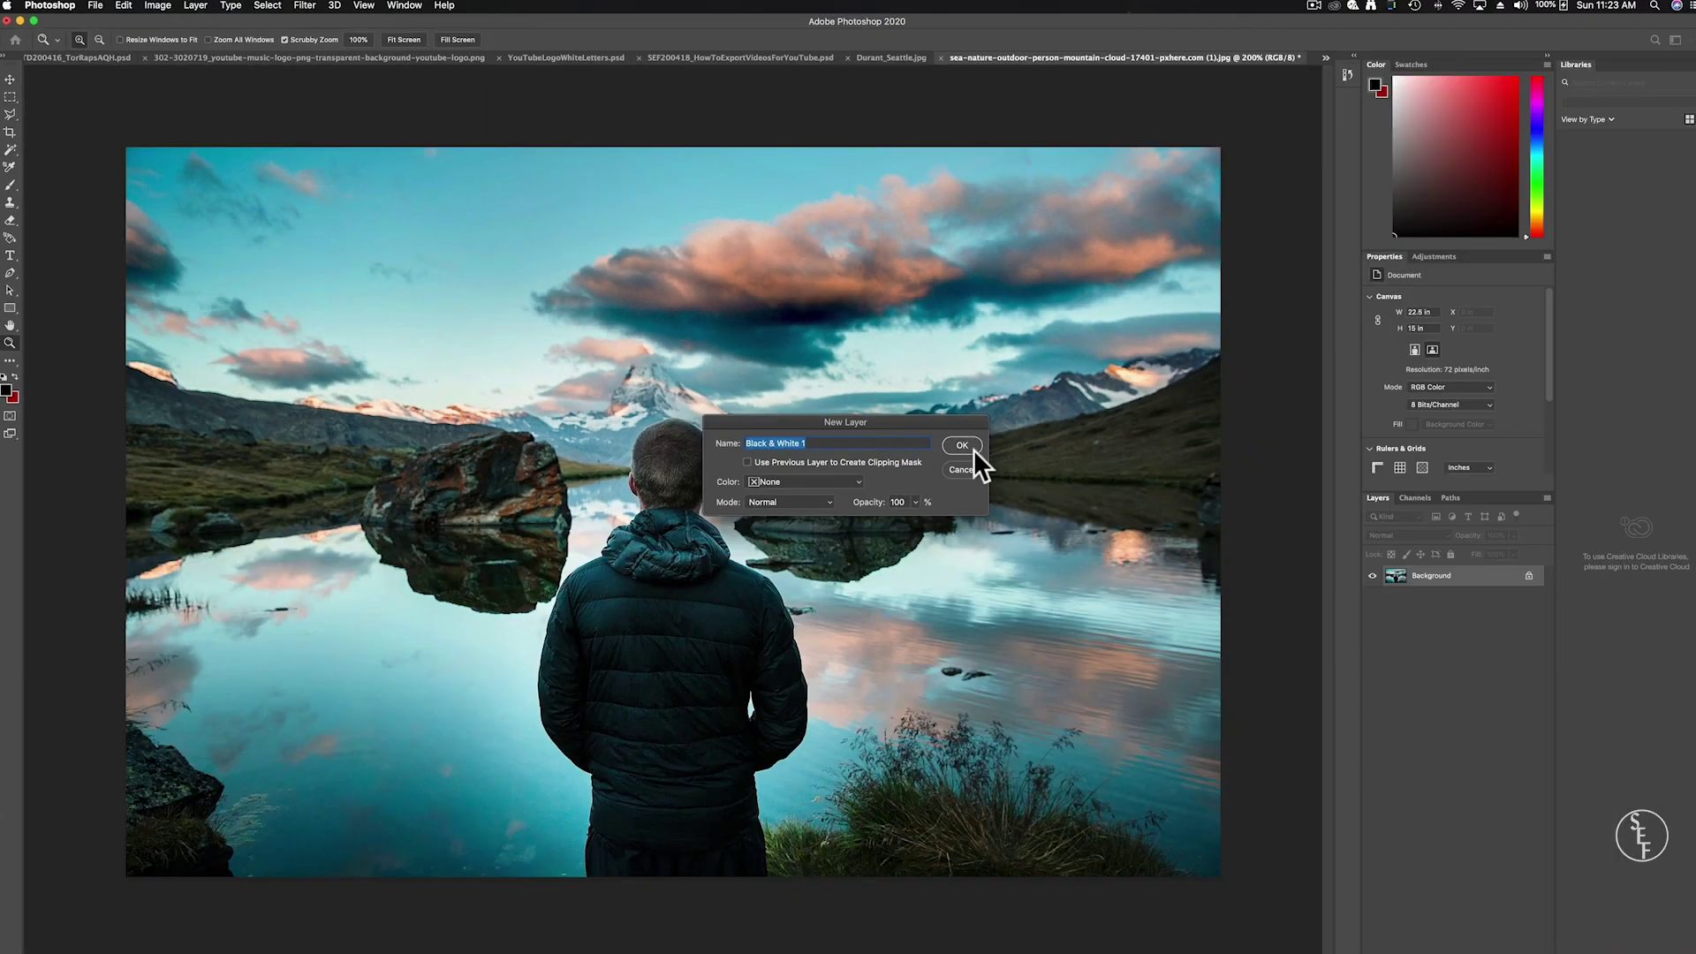
left_click(962, 445)
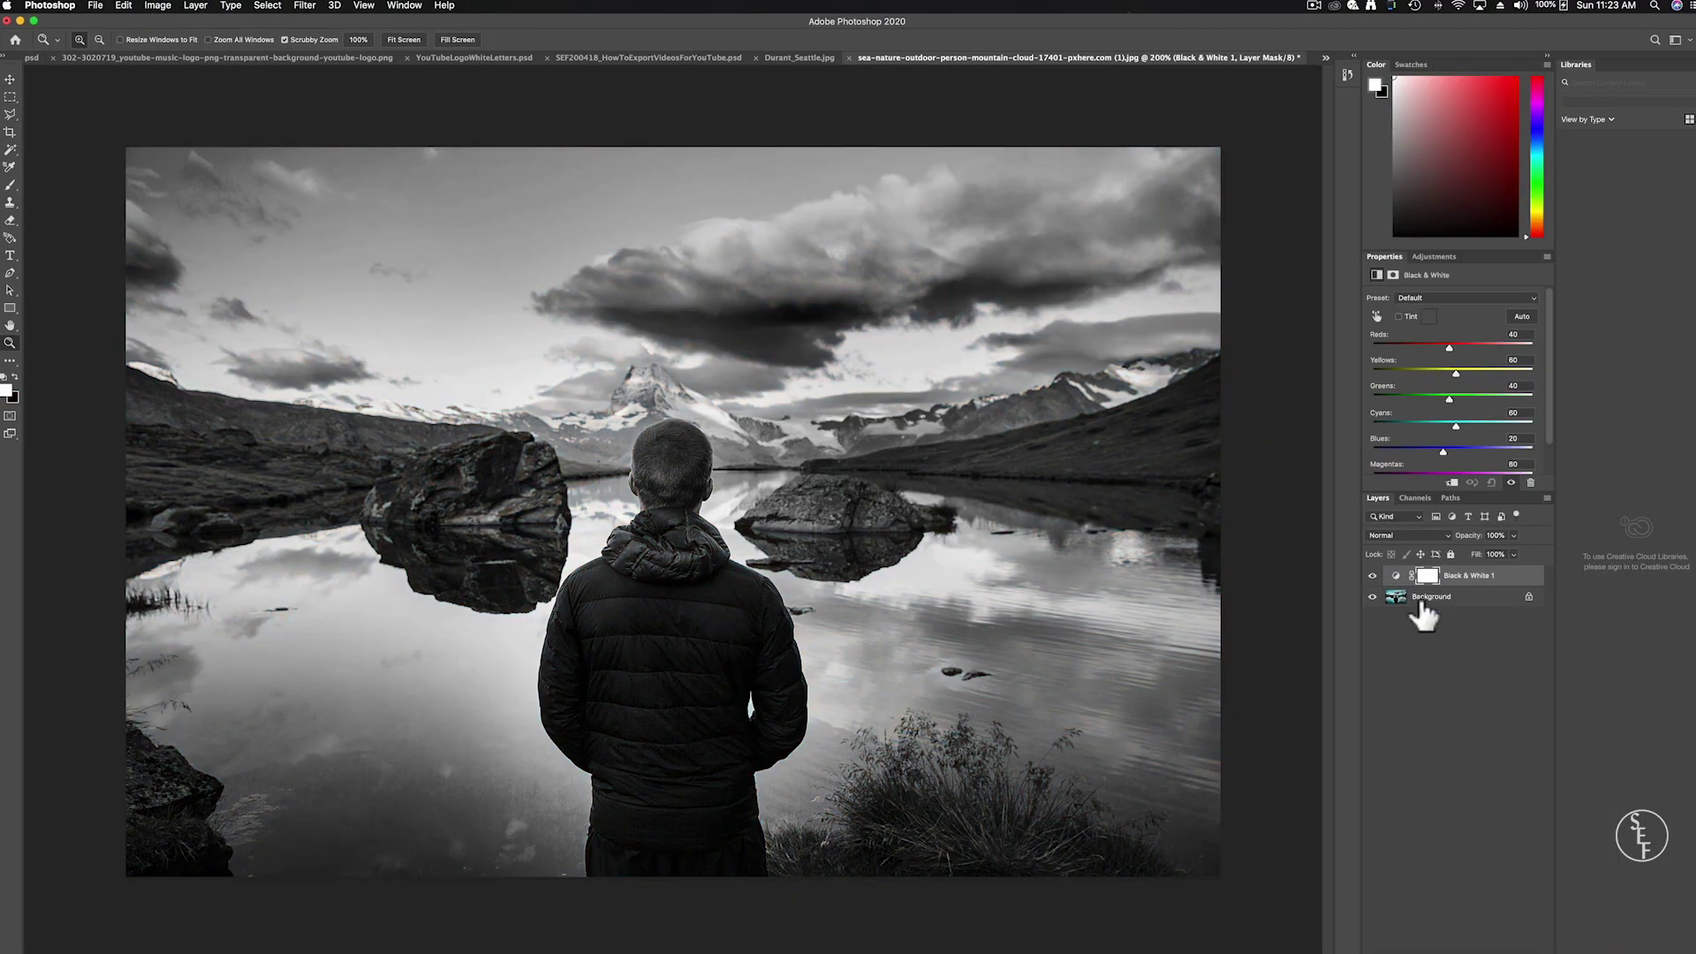
left_click(1373, 576)
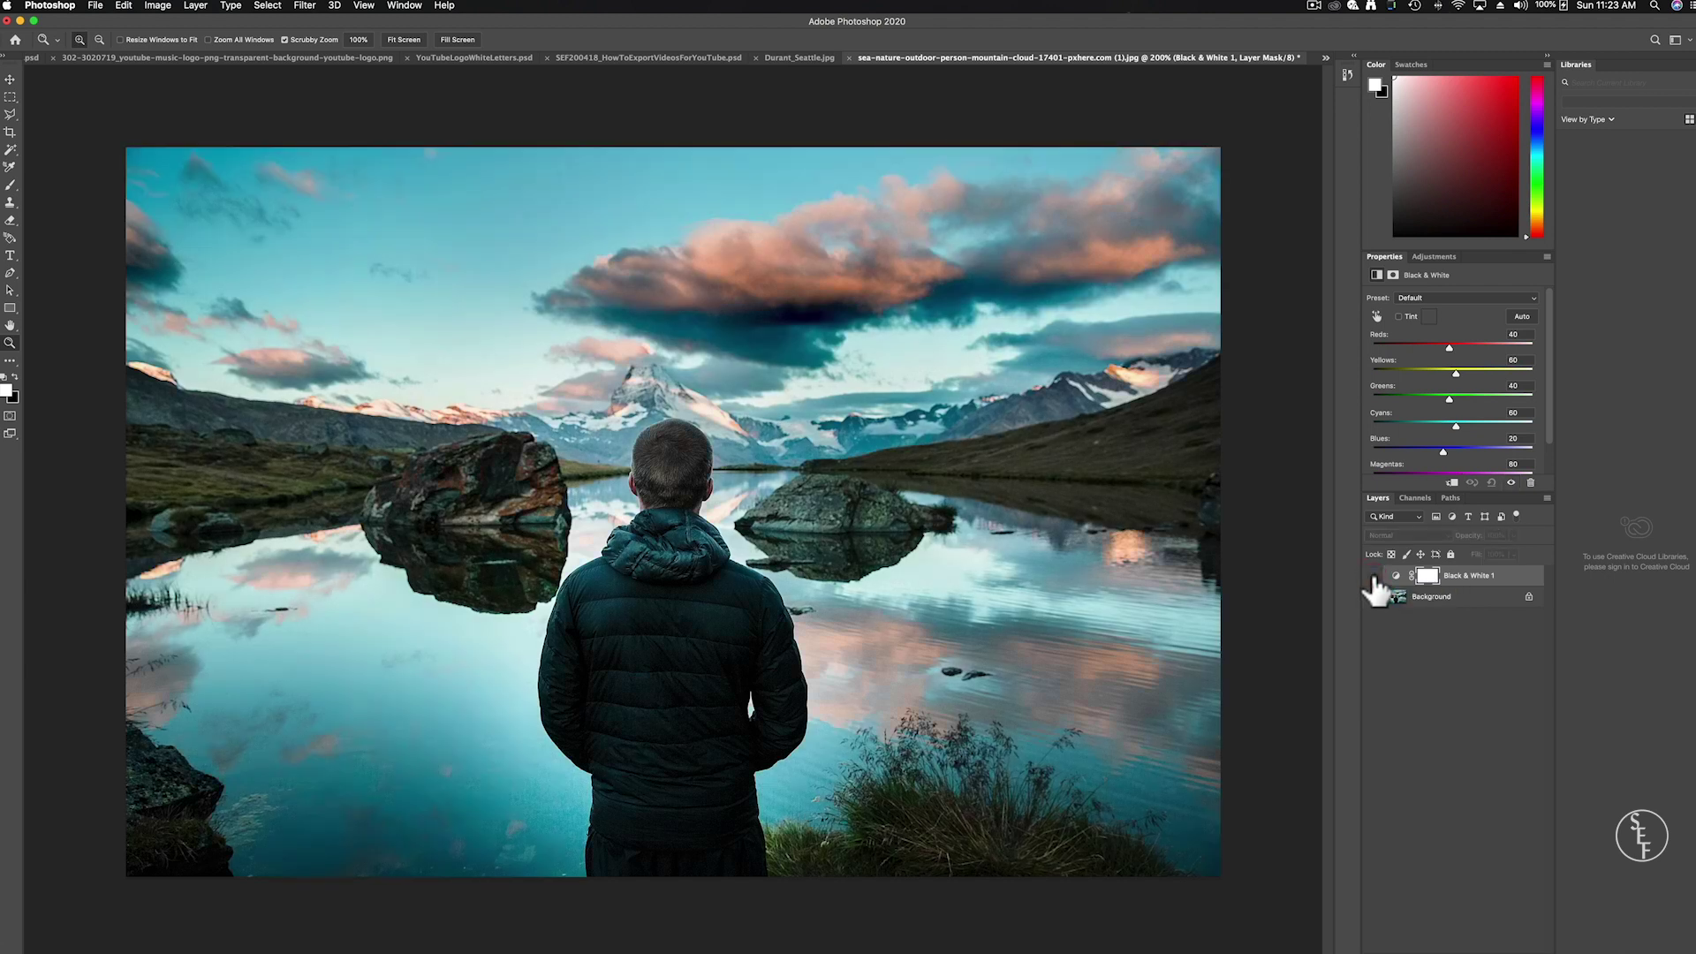
left_click(1373, 576)
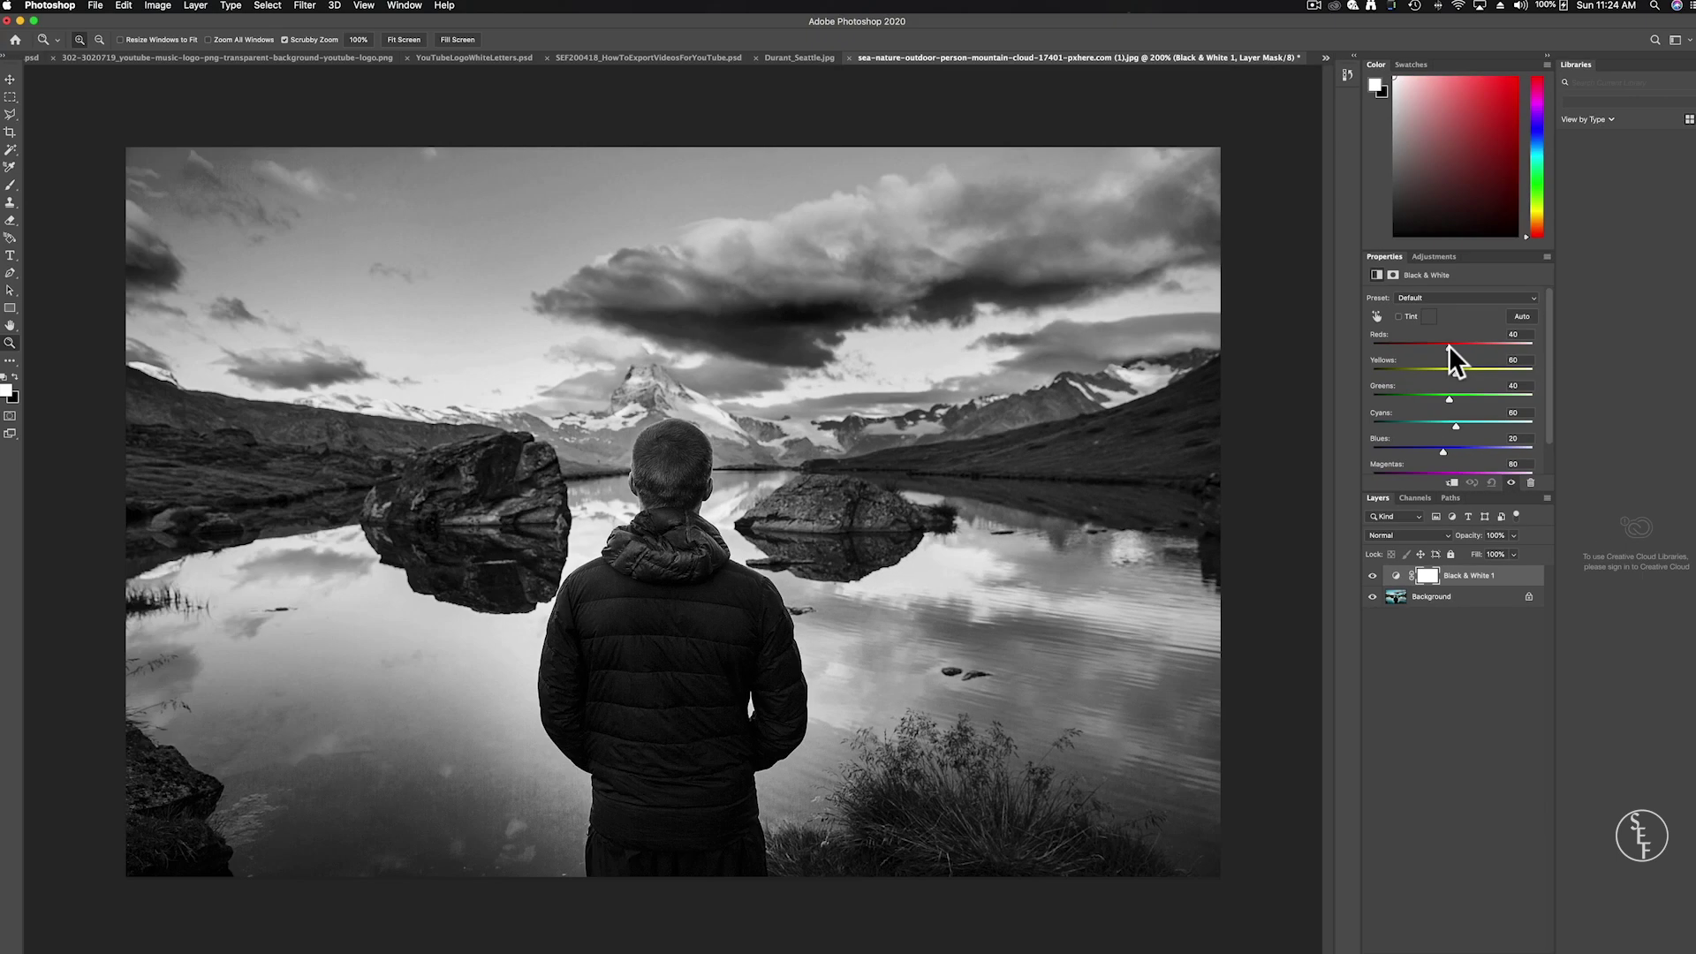
Set the Black & White sliders to Reds 176, Greens 170, Blues 82 and Magentas 88.
left_click_drag(1456, 346, 1496, 373)
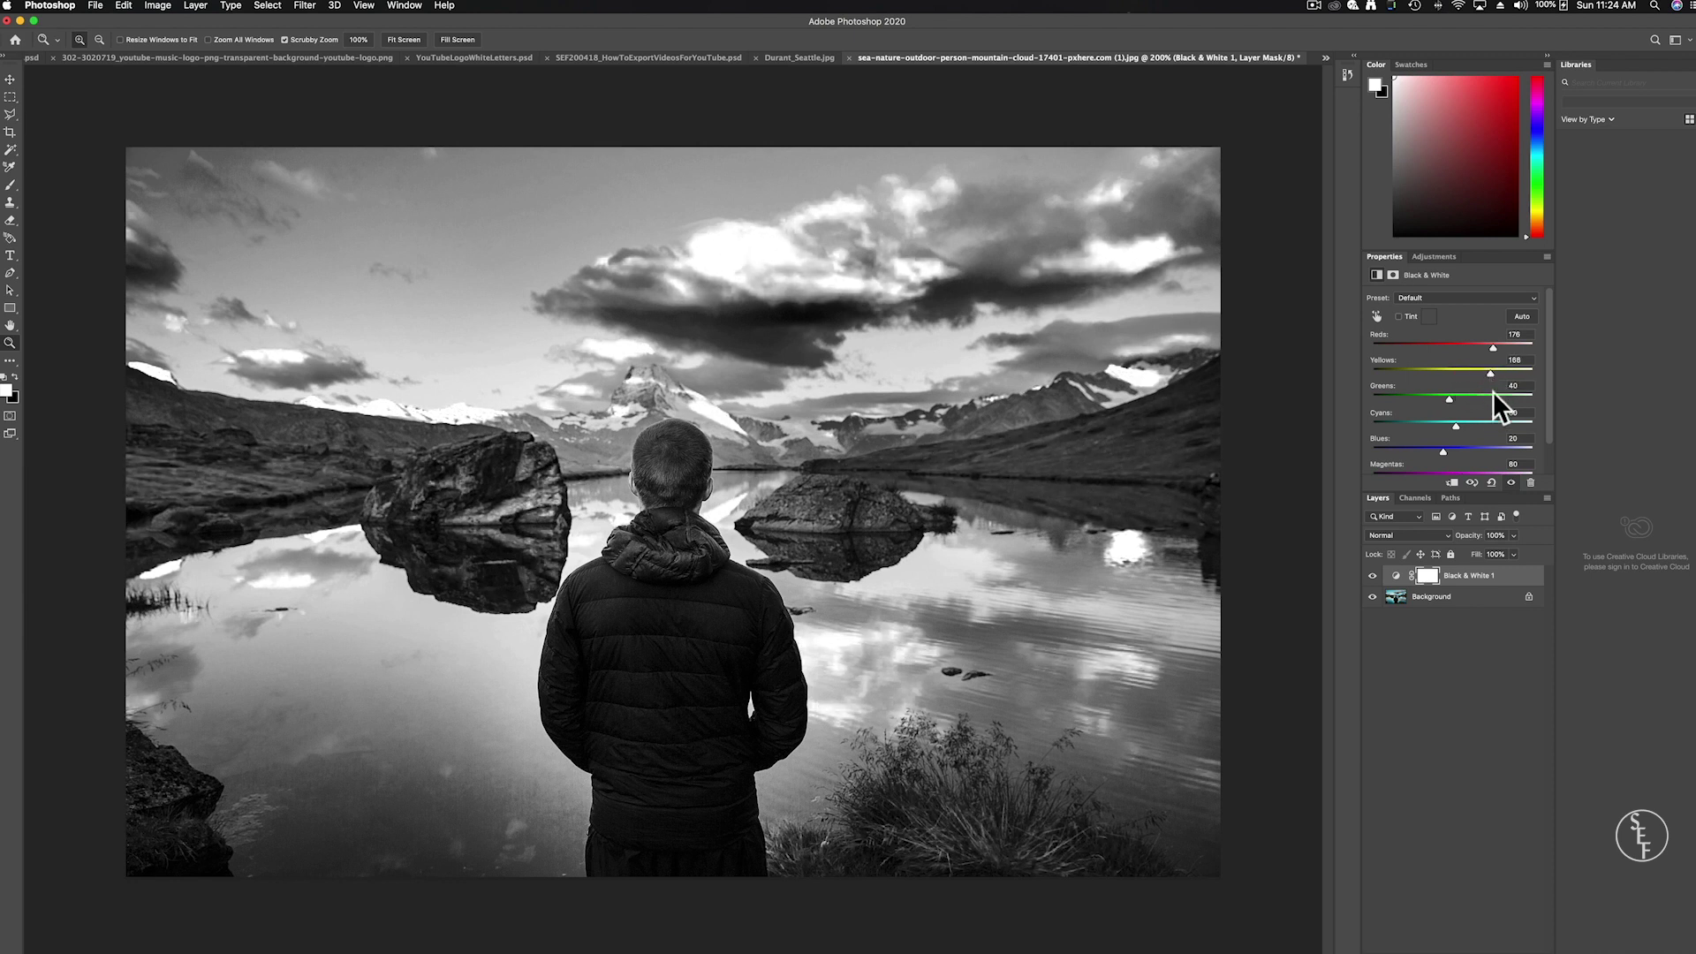
left_click_drag(1471, 394, 1433, 422)
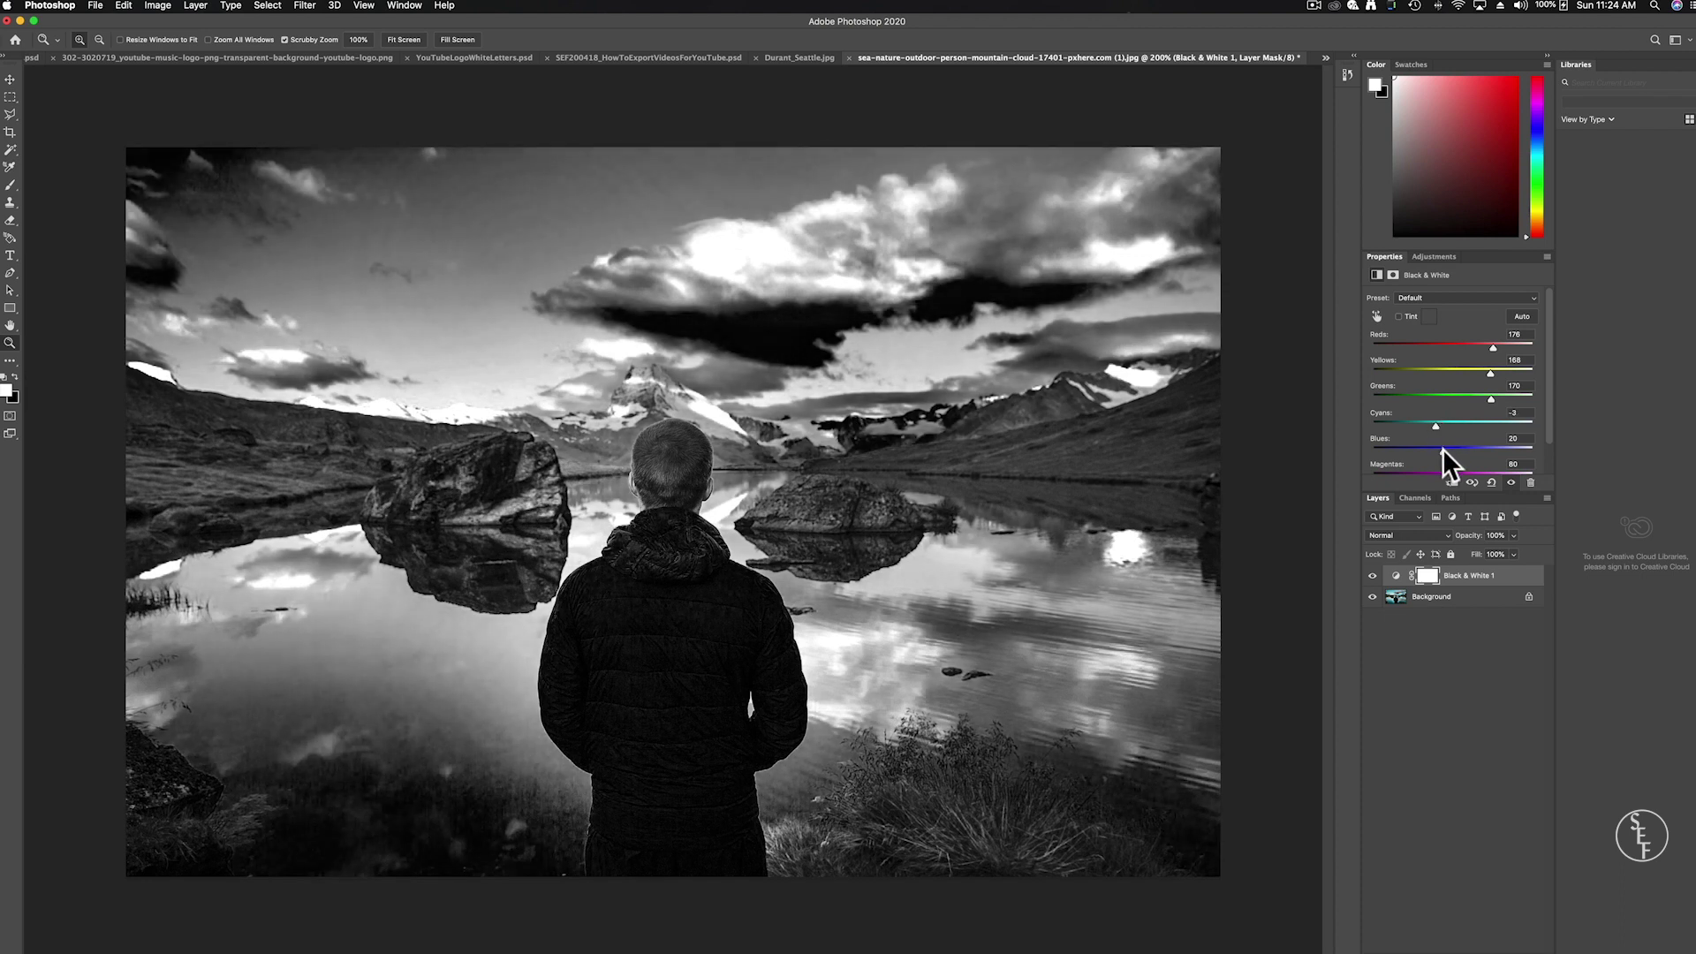
left_click_drag(1445, 448, 1462, 445)
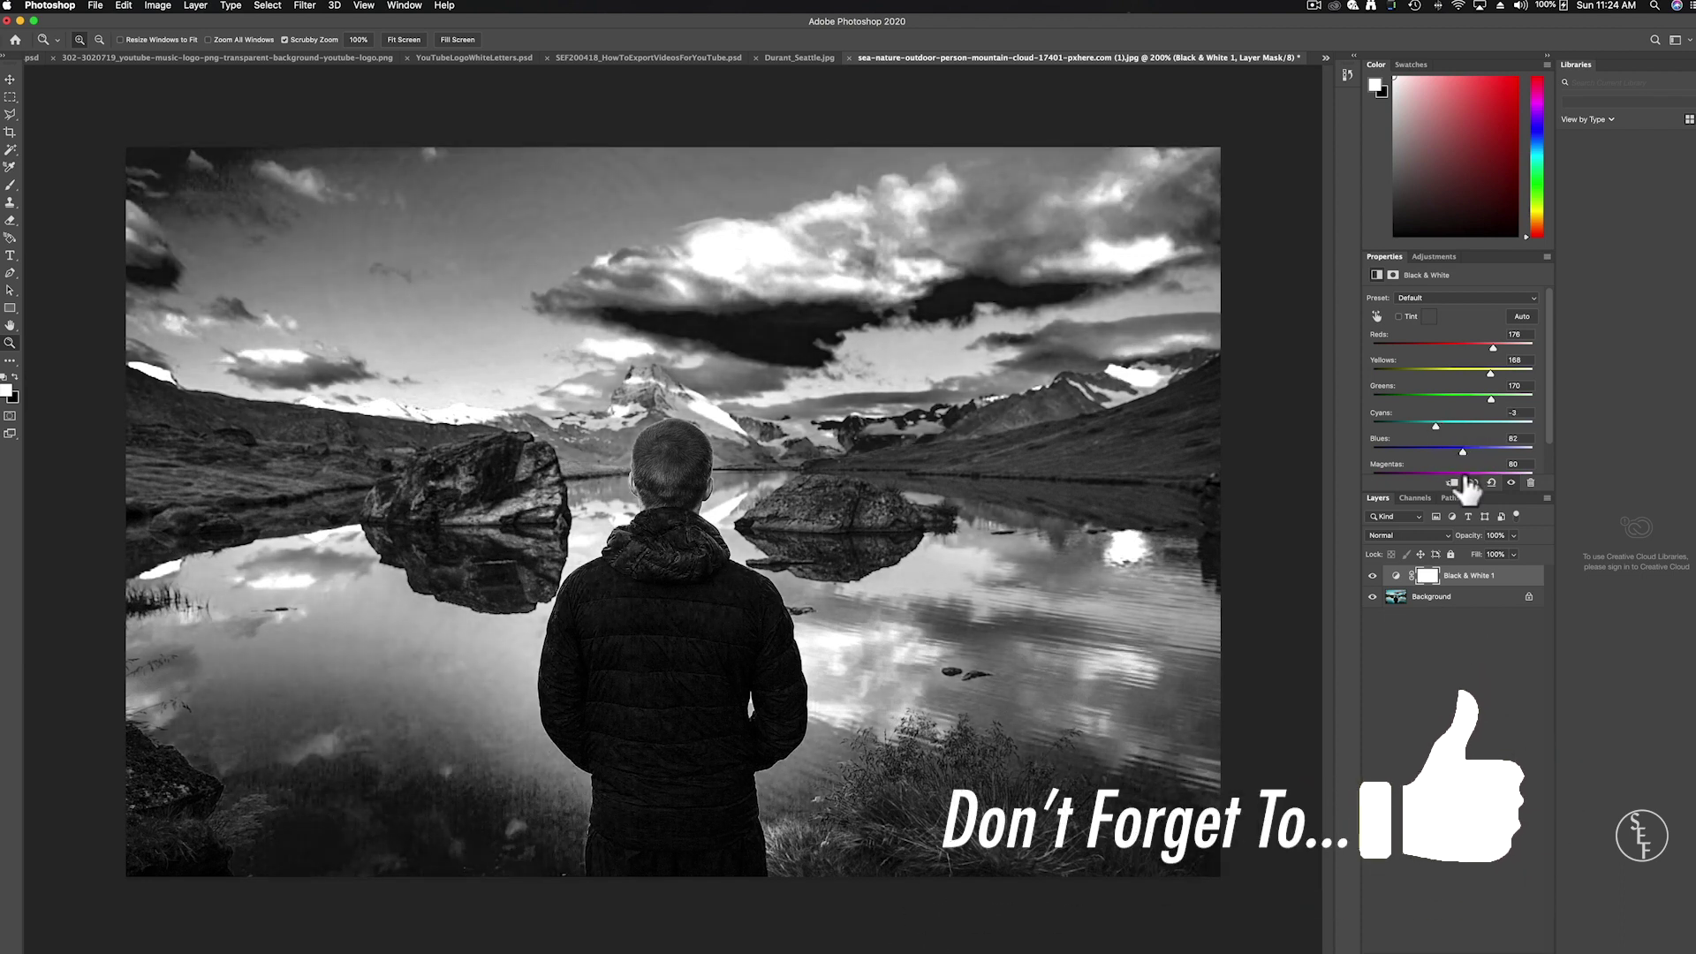
scroll(1466, 447, "down", 2)
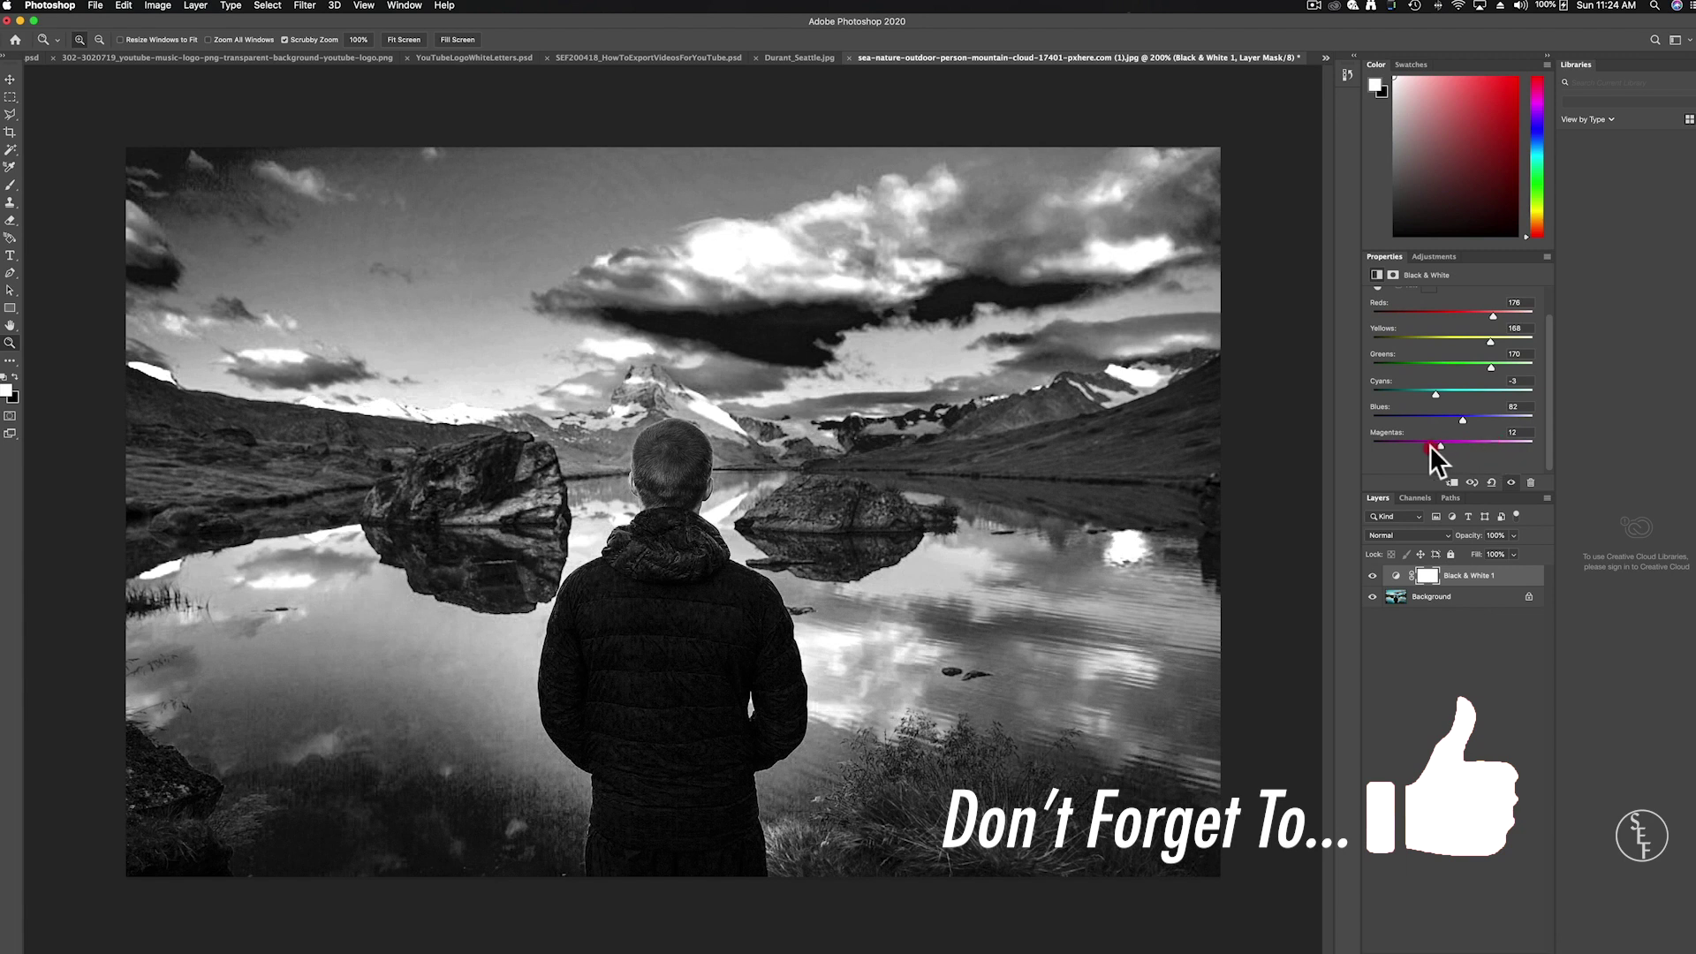
left_click_drag(1431, 446, 1509, 440)
left_click_drag(1496, 437, 1464, 438)
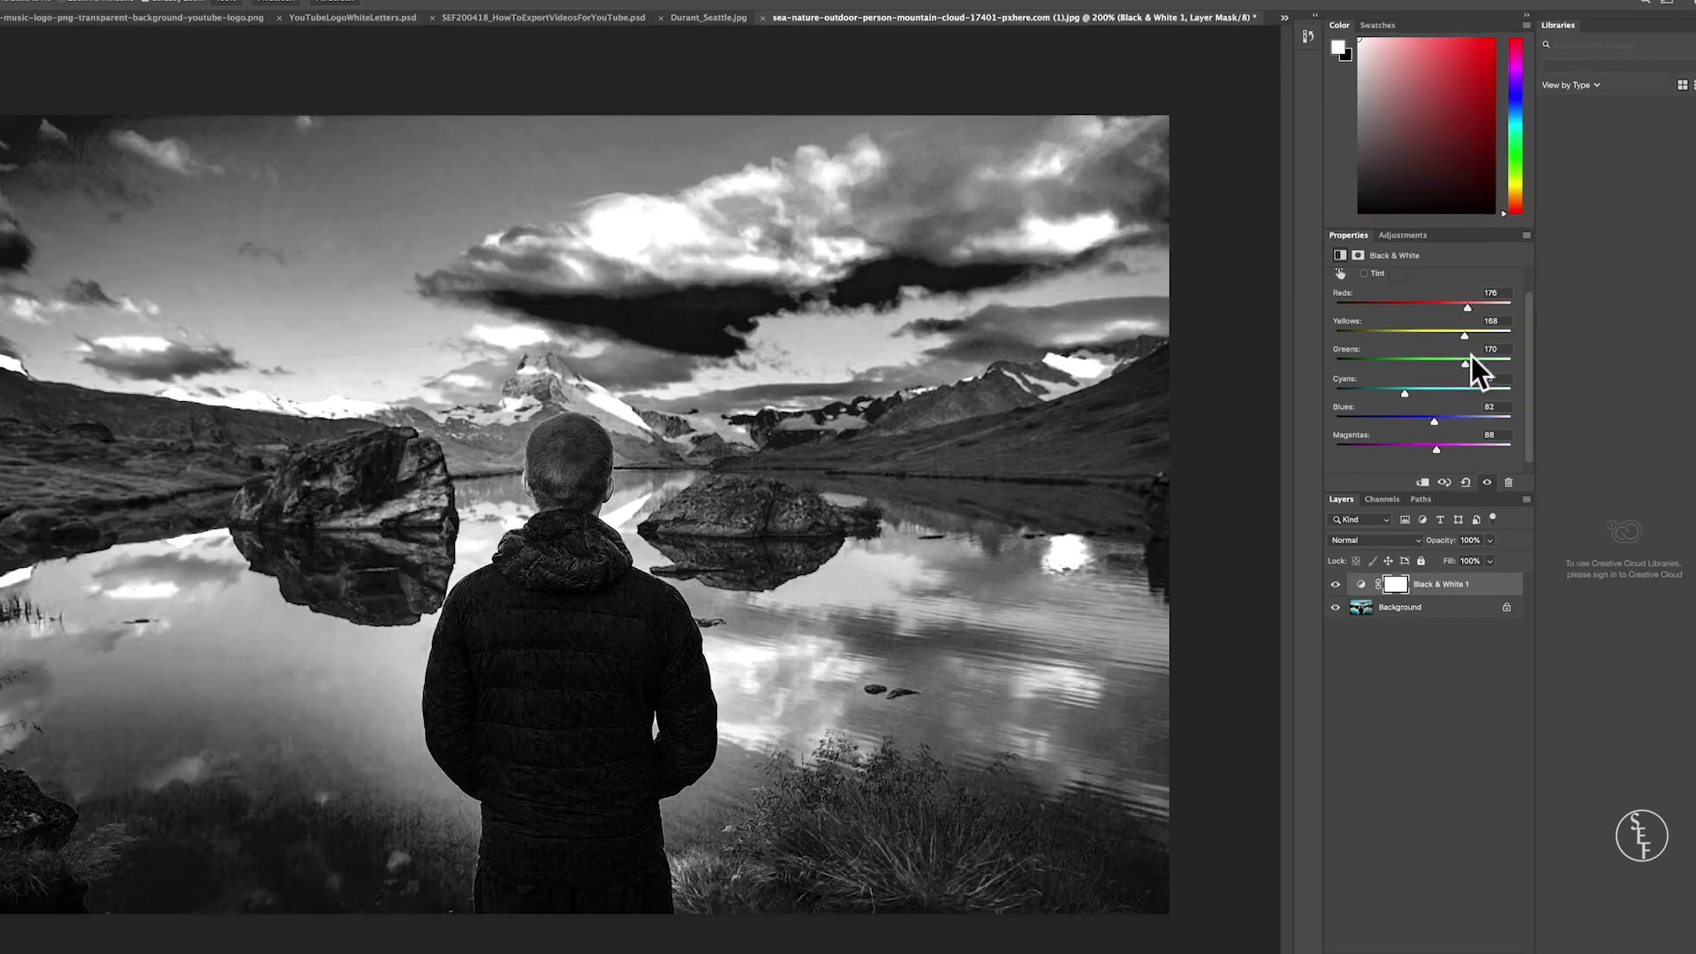
Apply Auto values to the Black & White sliders (Reds 17, Yellows 61, Greens 24, Blues 25).
scroll(1471, 355, "up", 2)
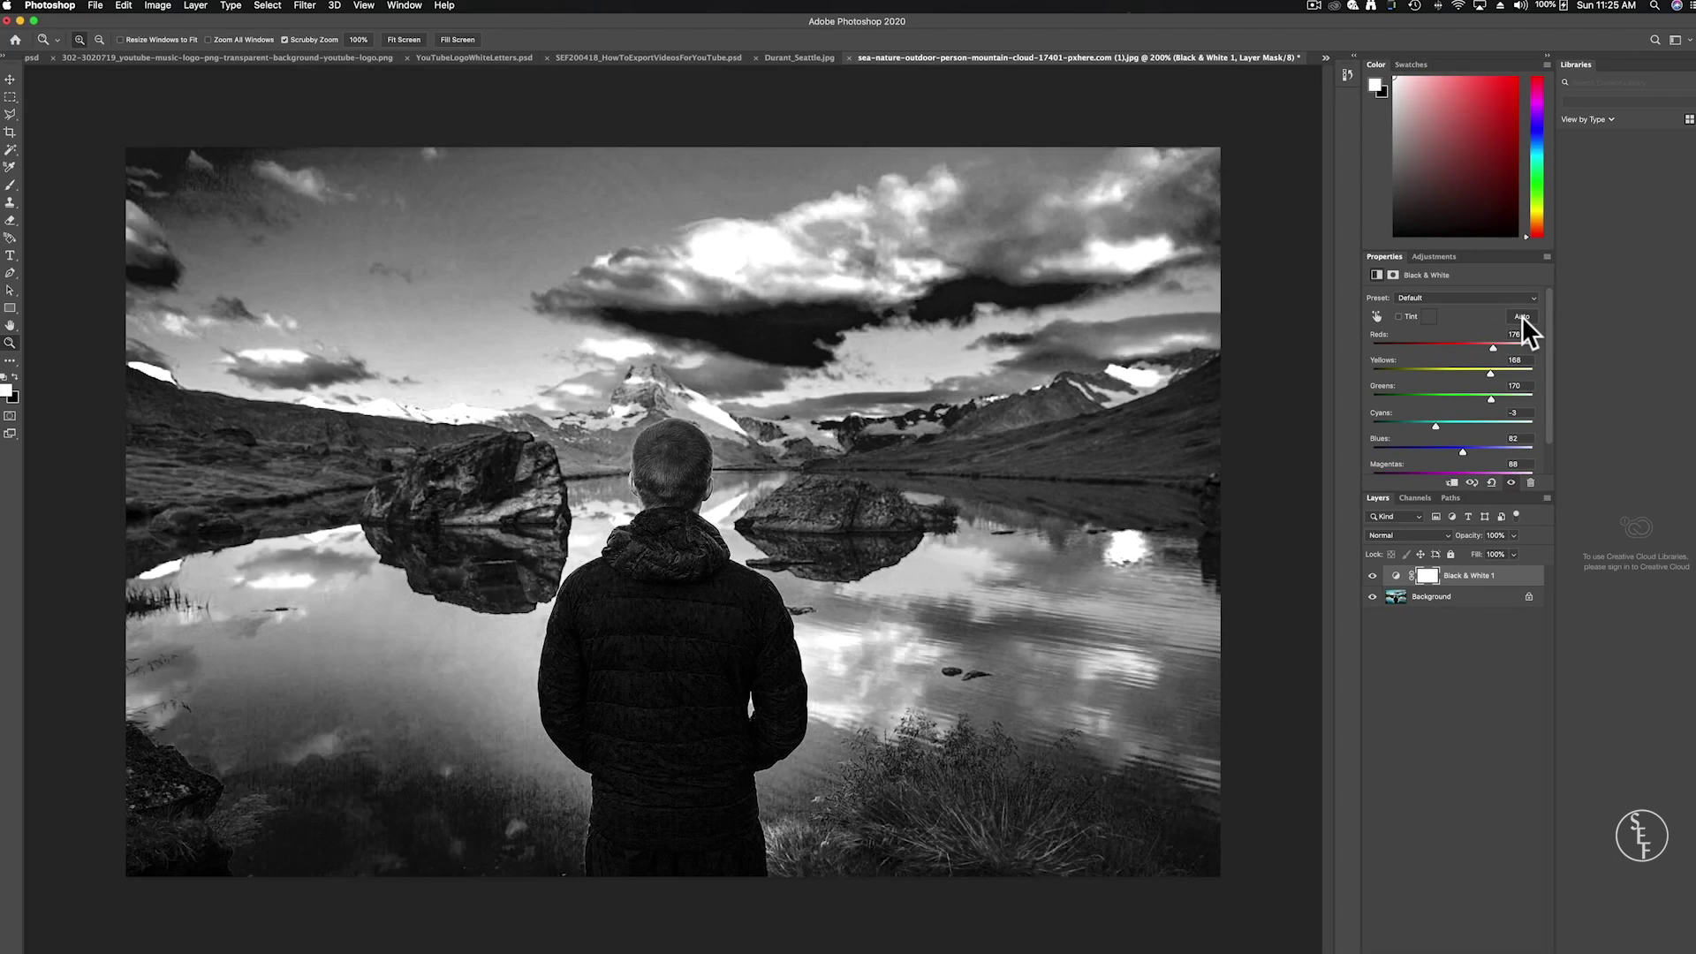
left_click(1407, 237)
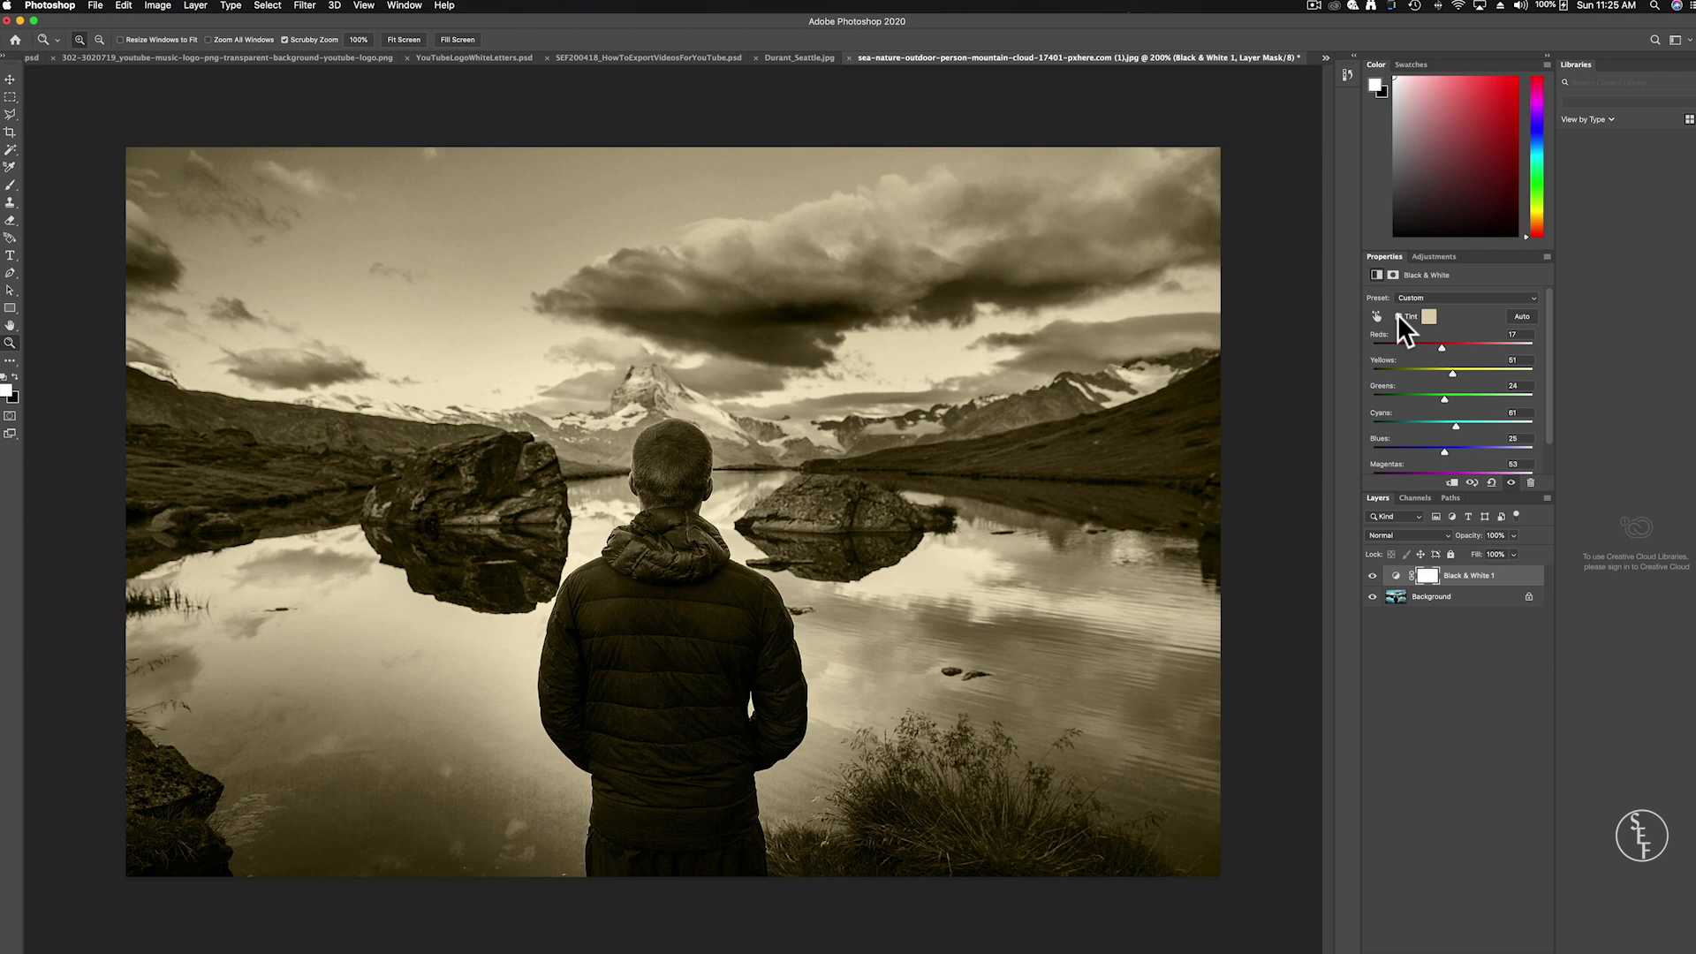
left_click(1429, 318)
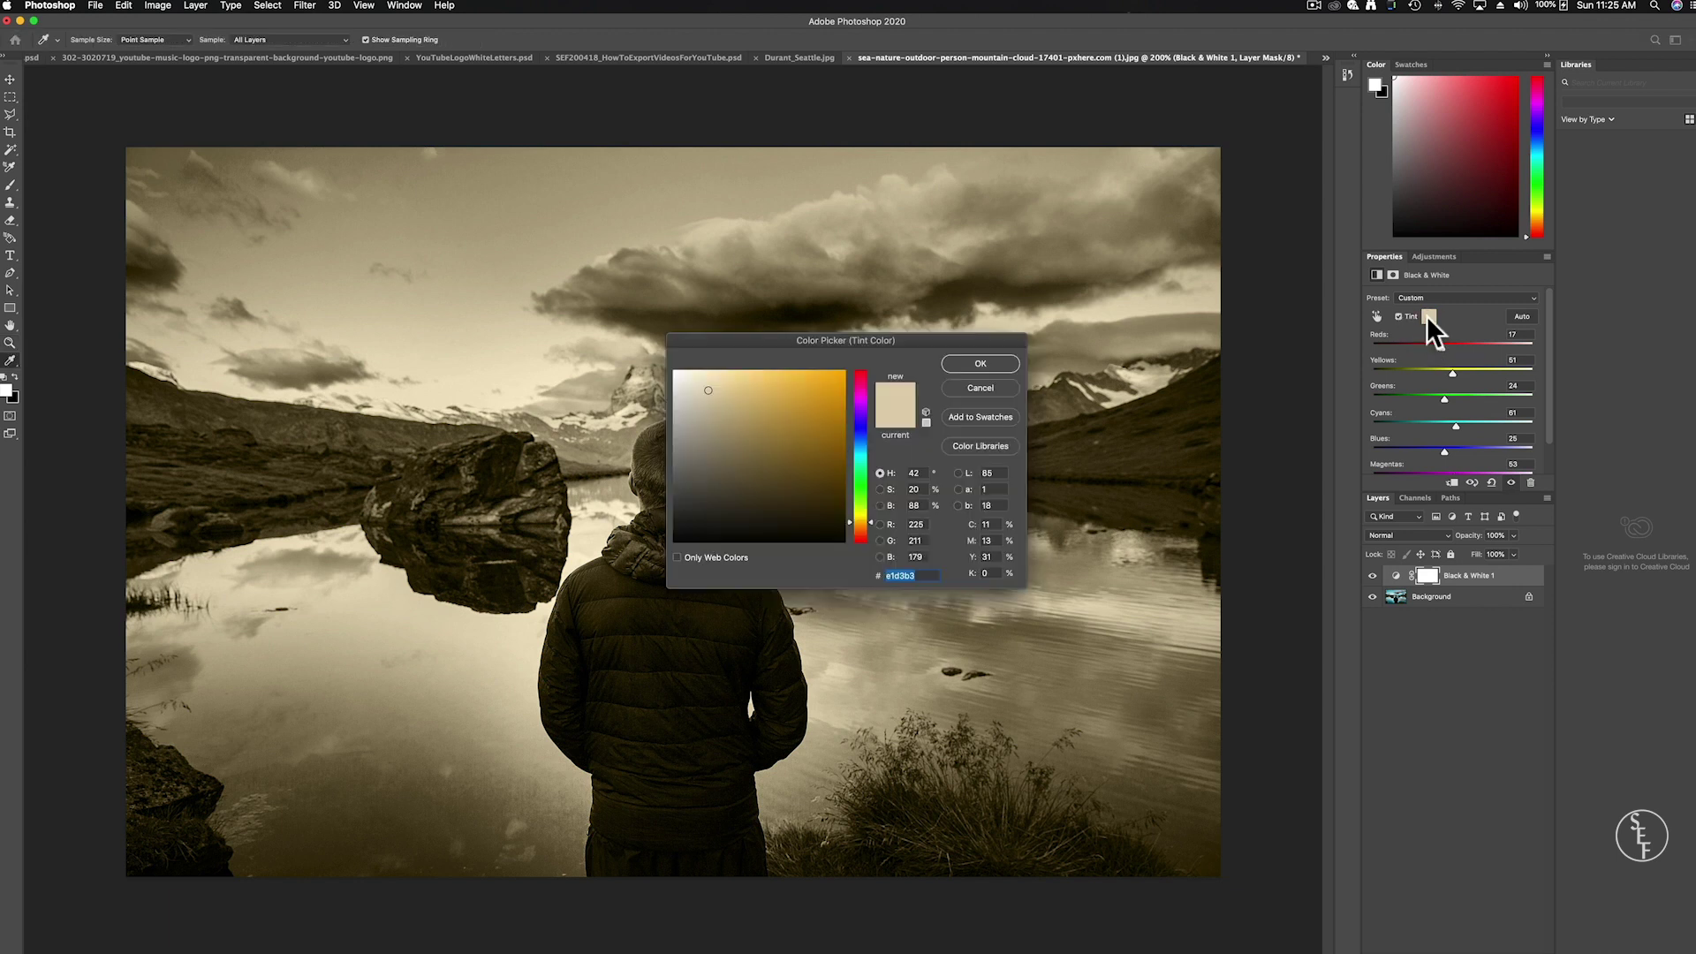
left_click(863, 485)
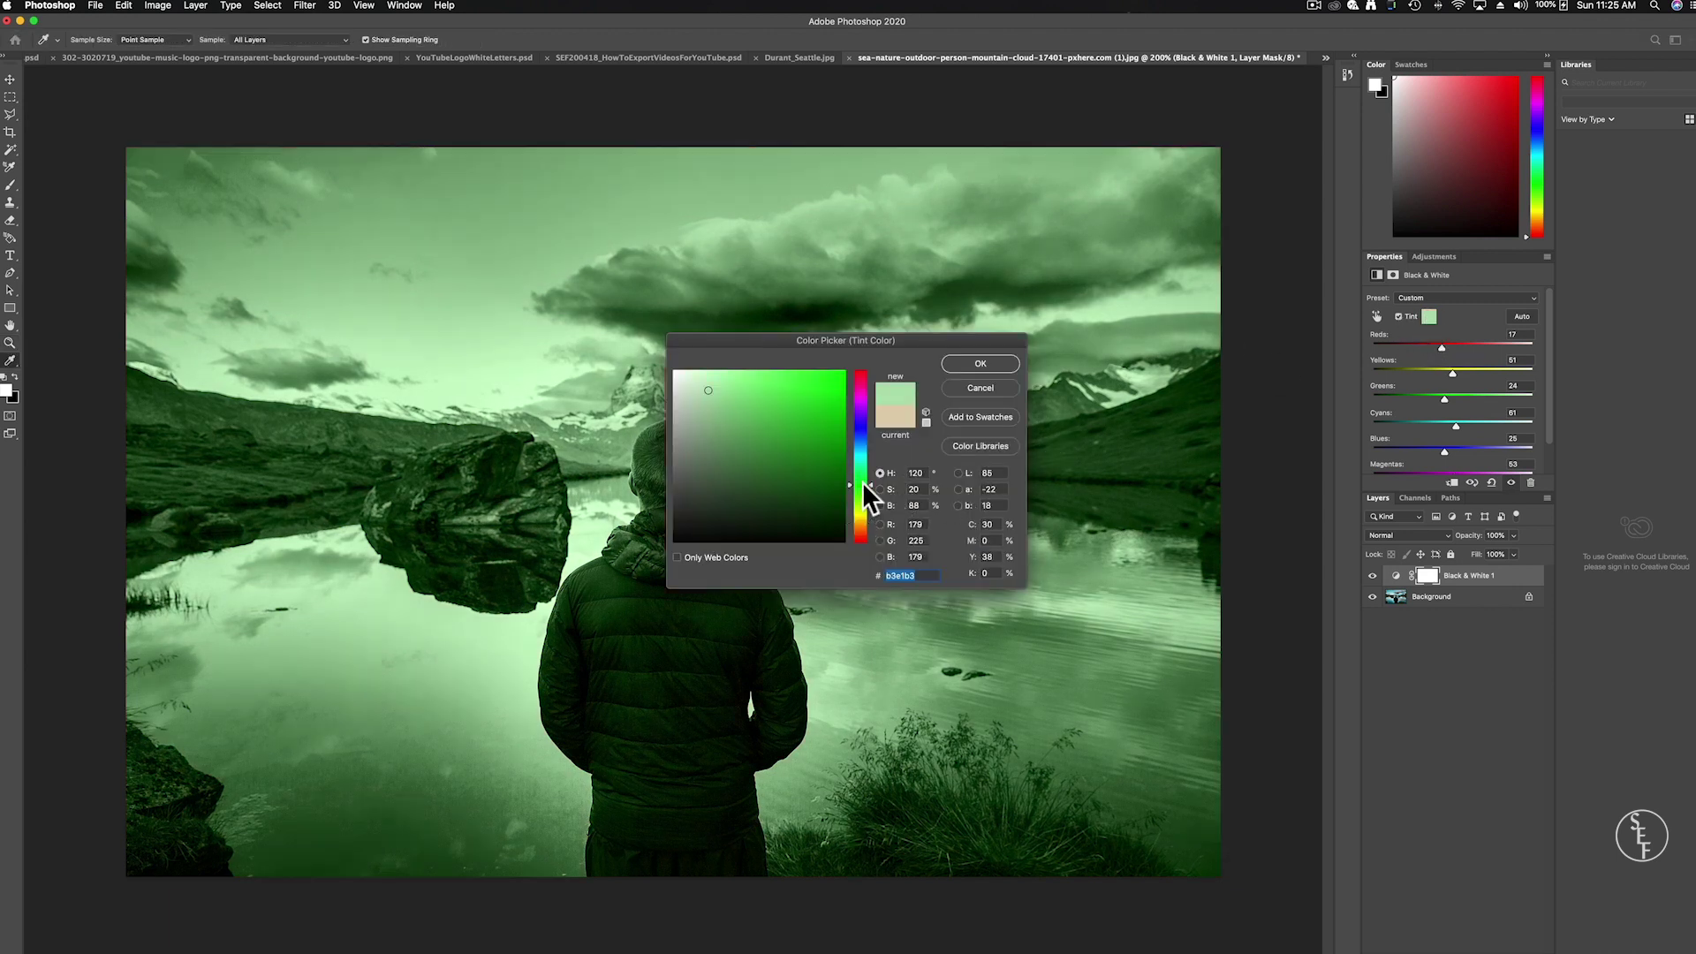
left_click(977, 363)
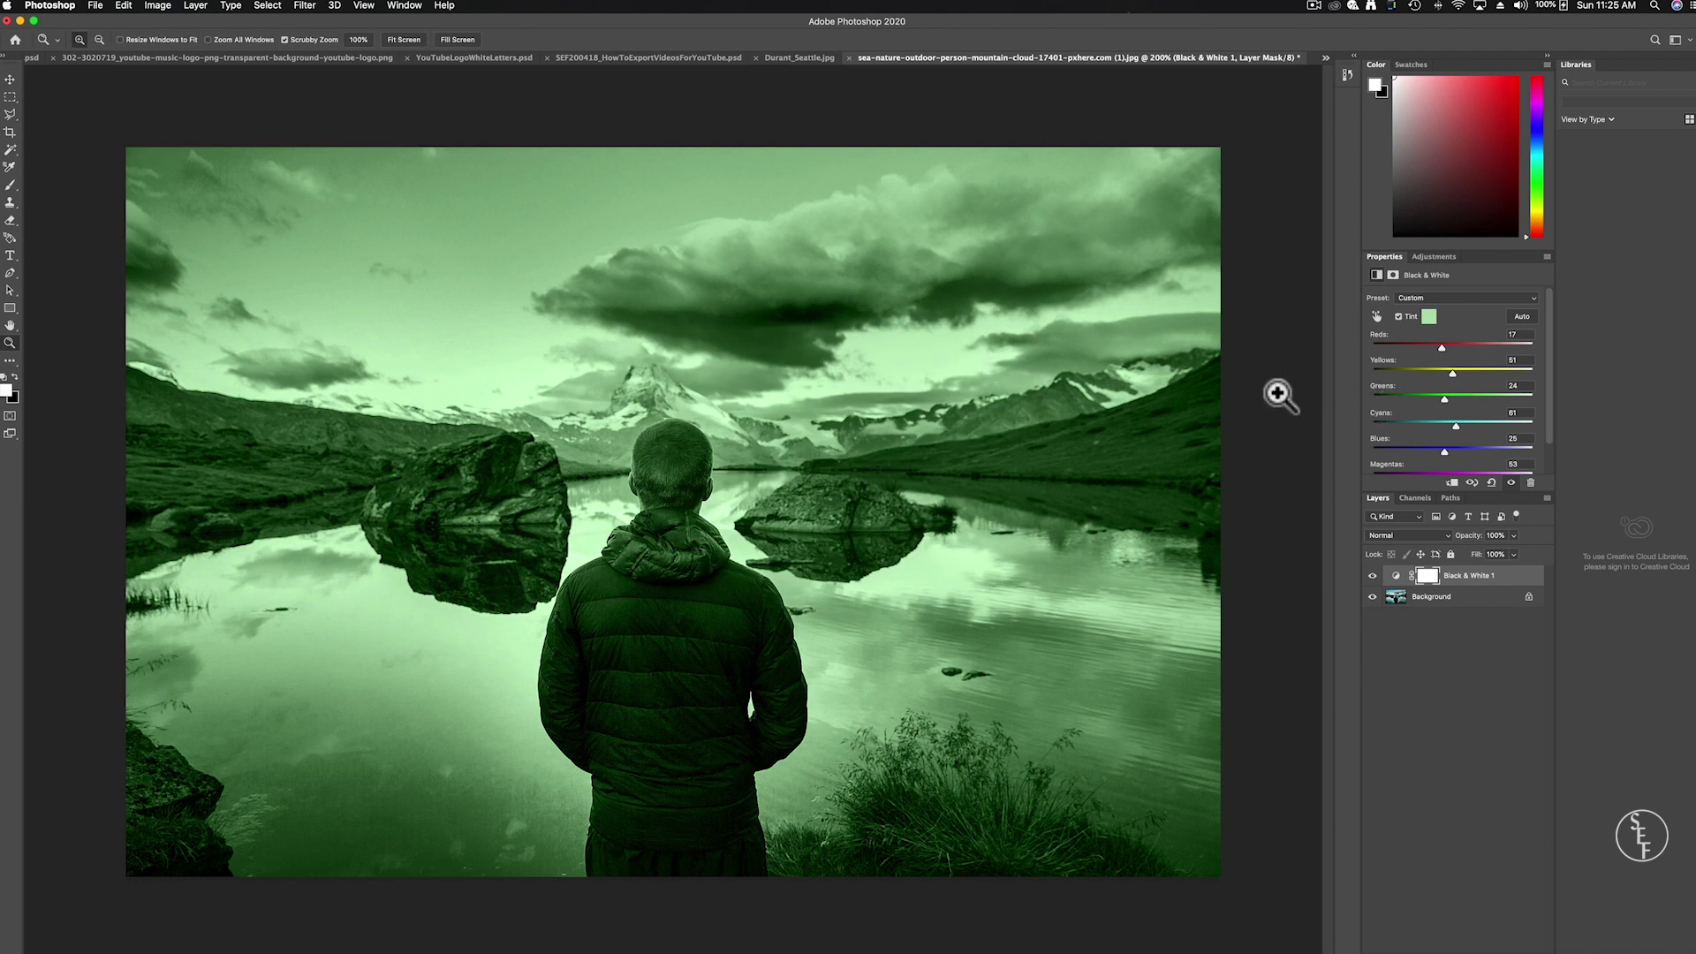
left_click(1430, 318)
left_click(864, 392)
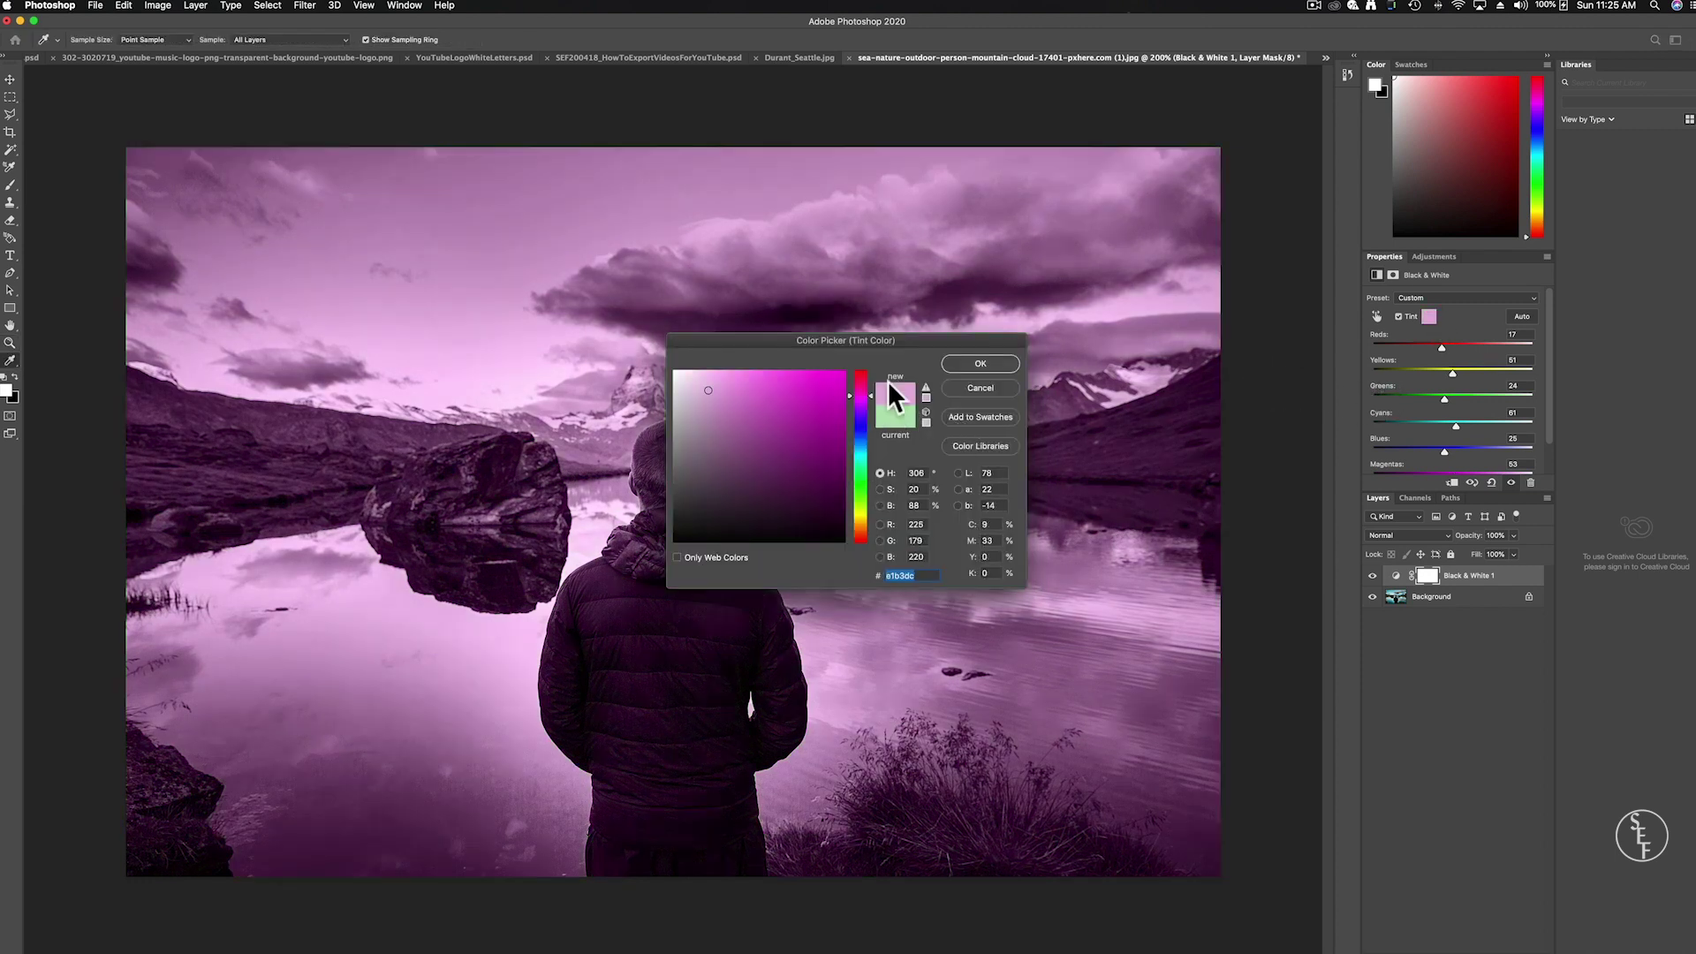
left_click(978, 363)
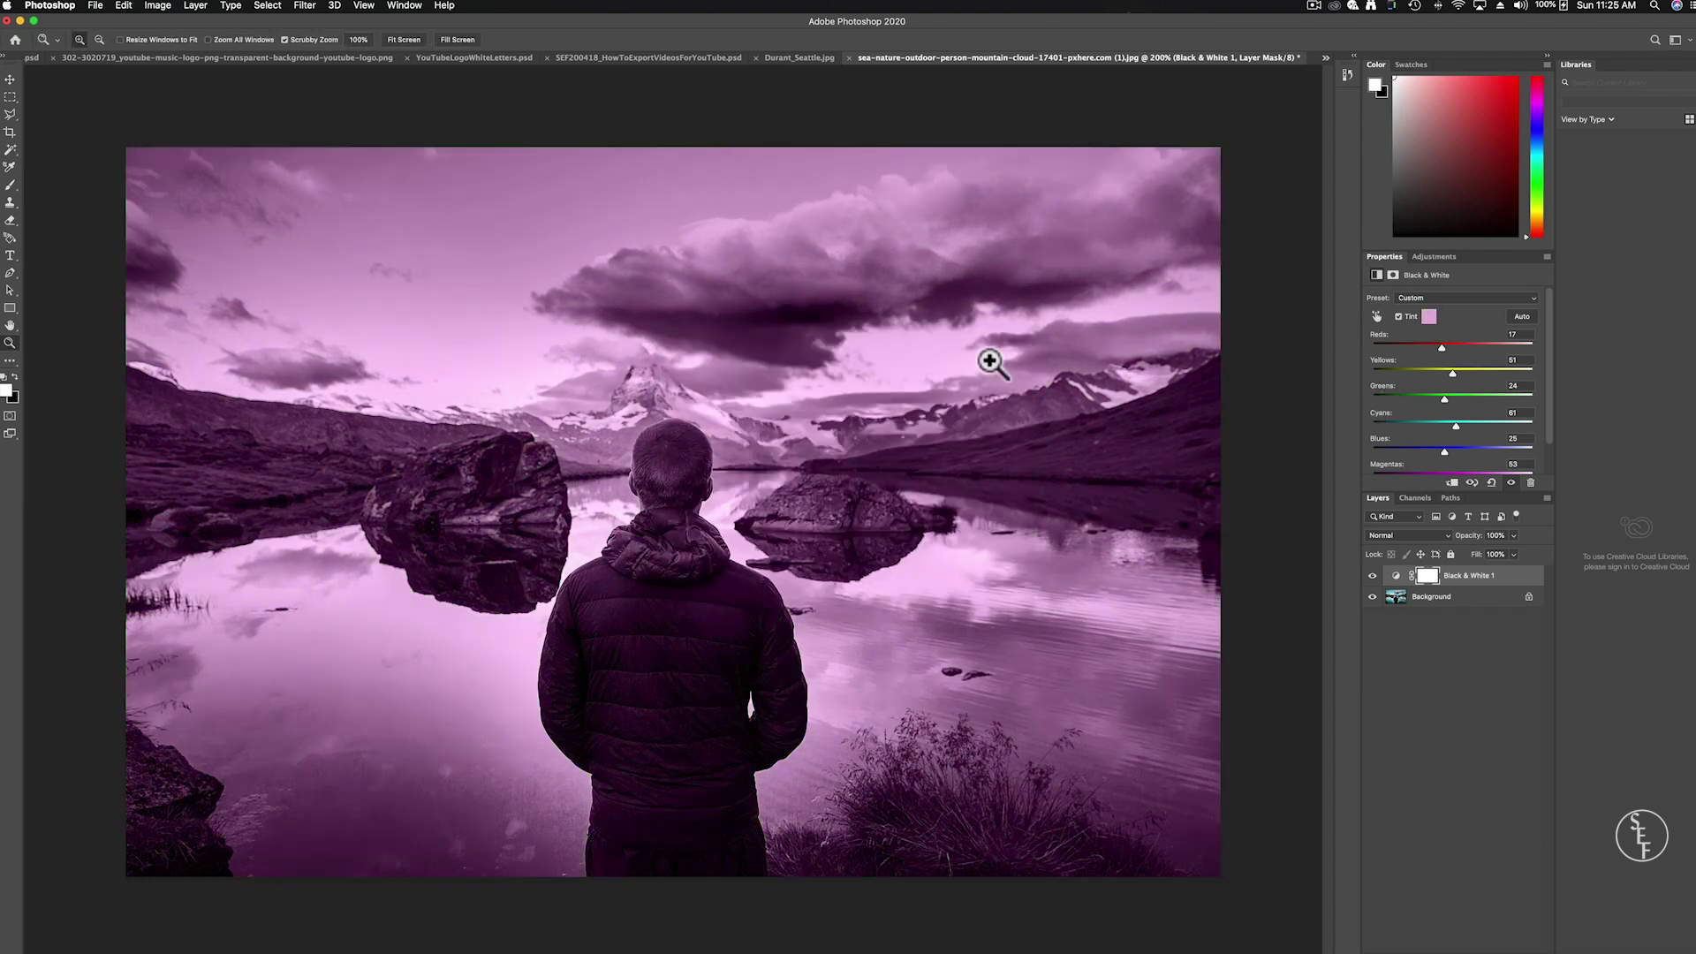
left_click(1398, 317)
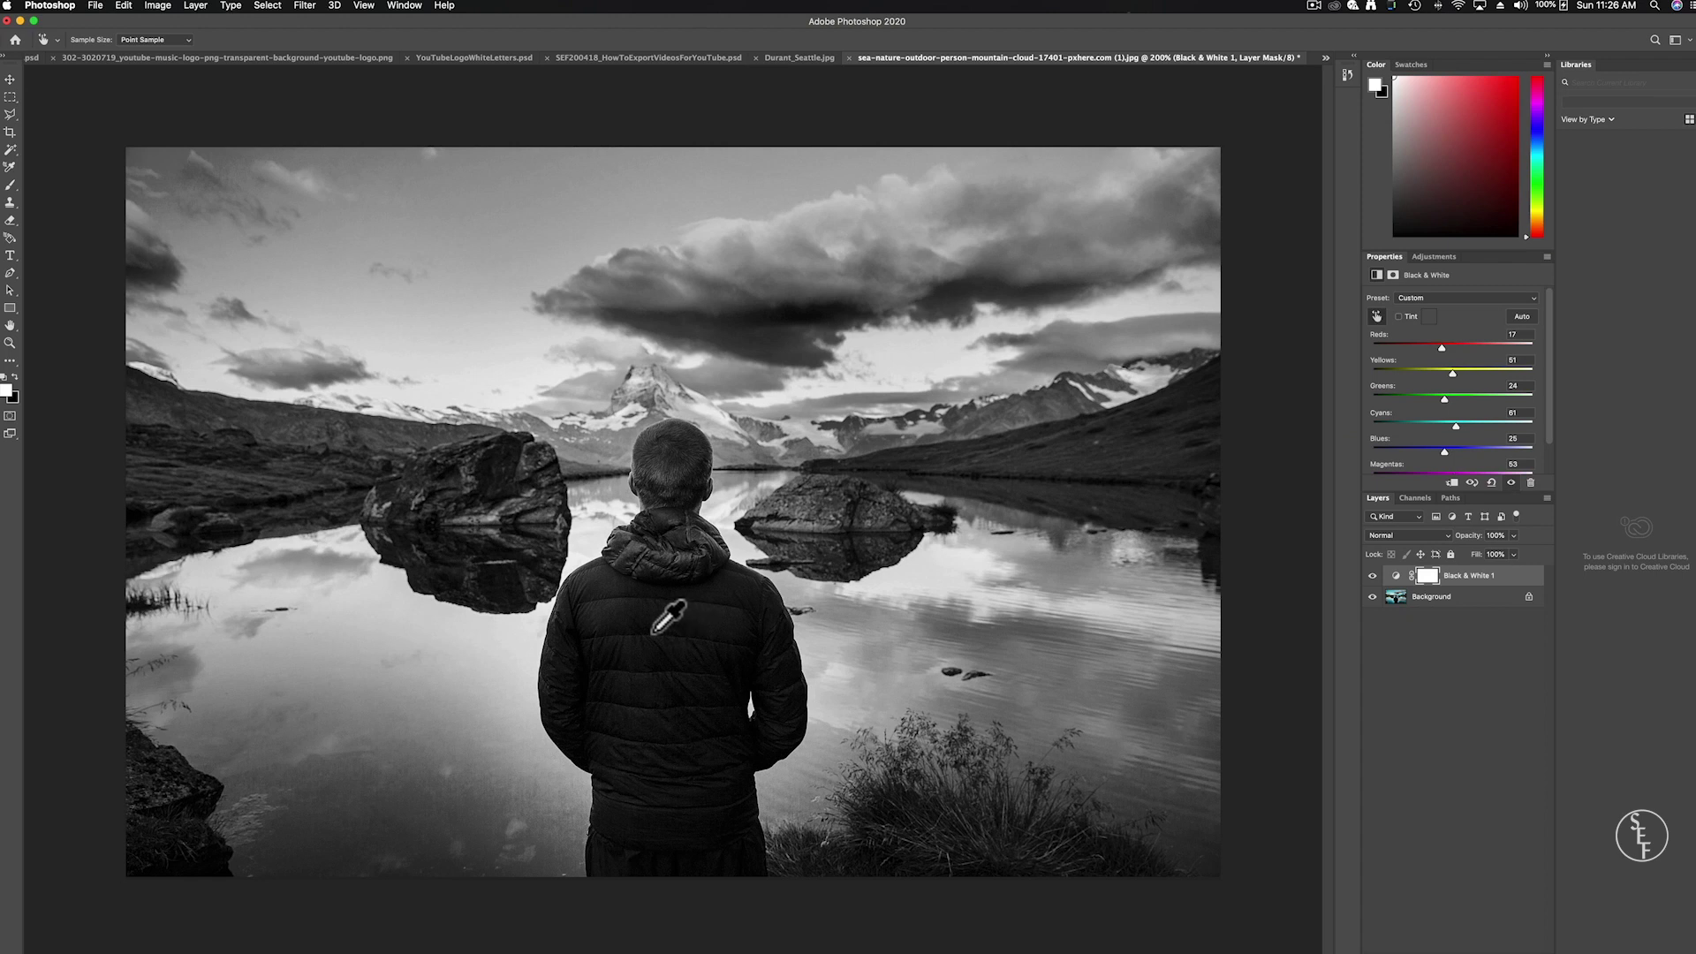
Adjust tones directly on the jacket, water and sky, setting Blues to -88 and Cyans to 68.
left_click_drag(679, 634, 615, 649)
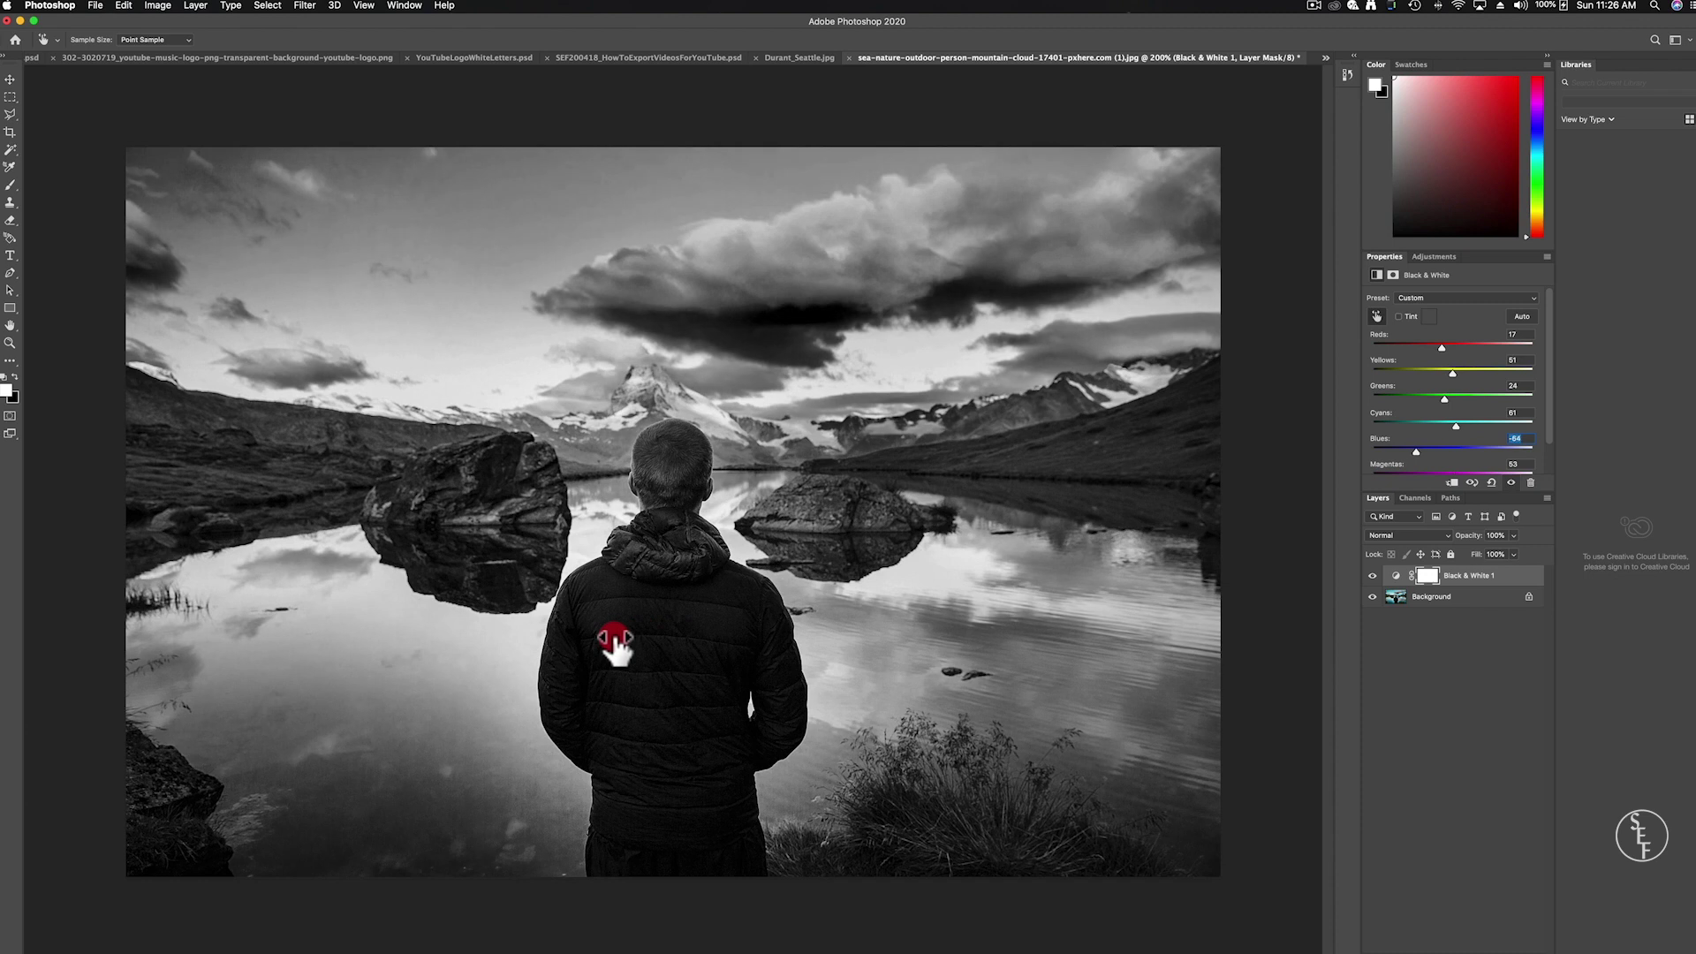
mouse_move(616, 645)
left_mouse_down()
mouse_move(704, 633)
mouse_move(587, 629)
left_mouse_up()
mouse_move(991, 584)
left_mouse_down()
mouse_move(951, 587)
mouse_move(991, 586)
left_mouse_up()
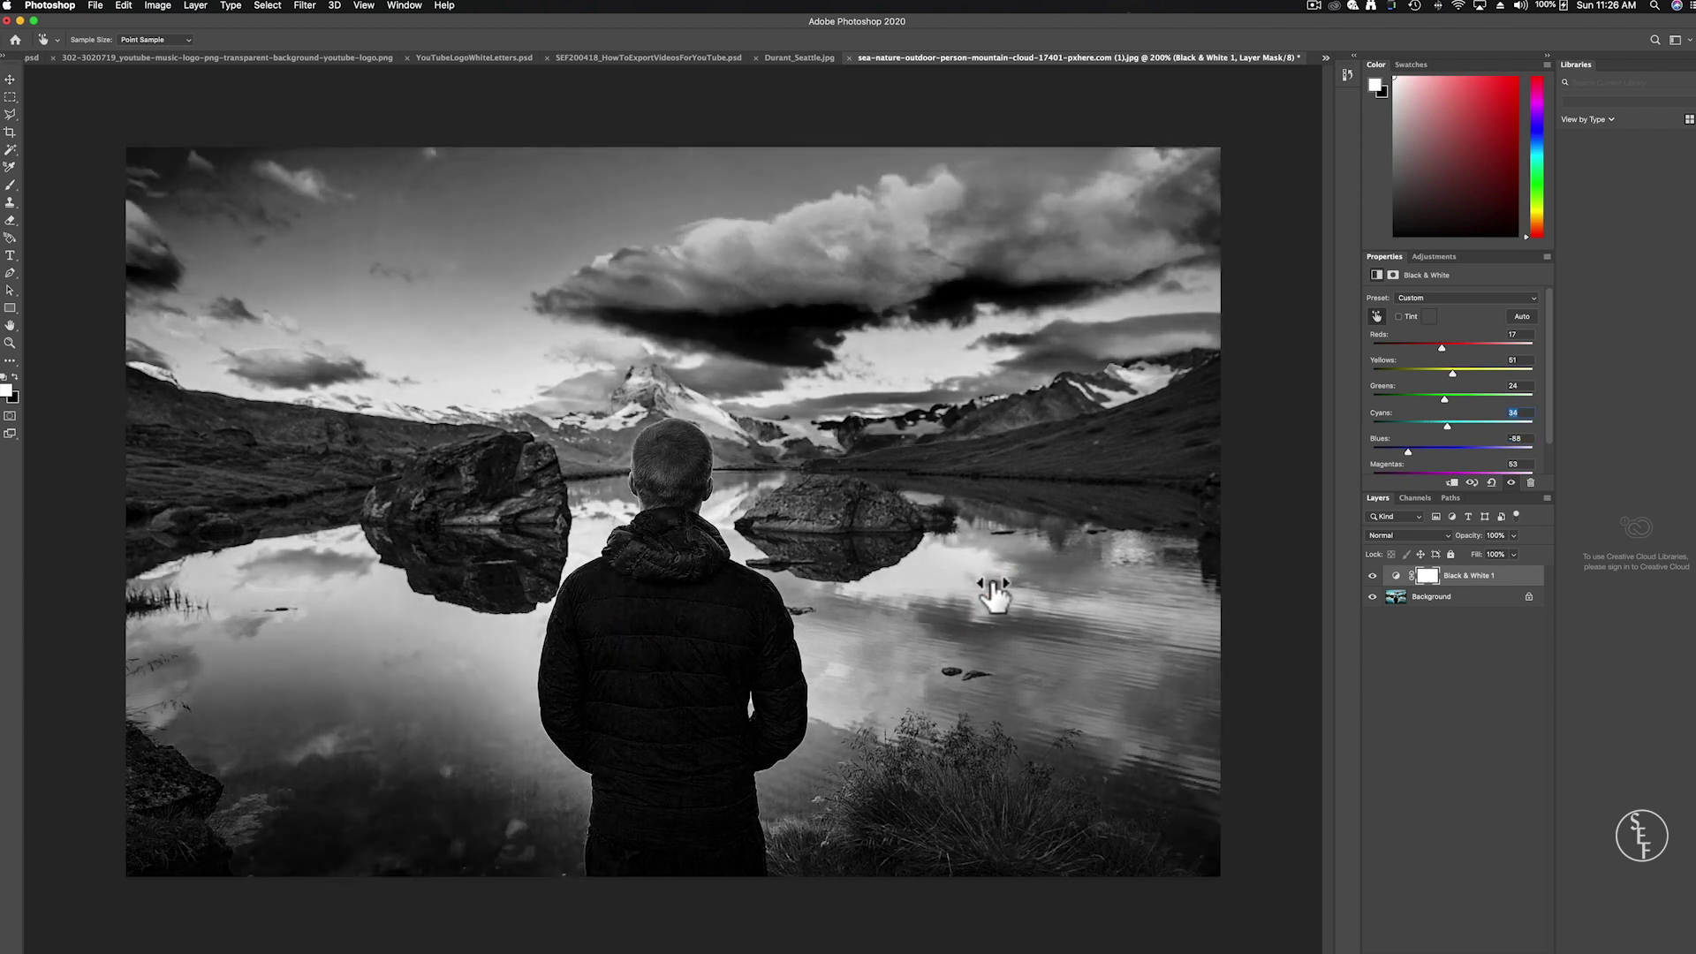
mouse_move(512, 219)
left_mouse_down()
mouse_move(553, 228)
mouse_move(530, 221)
left_mouse_up()
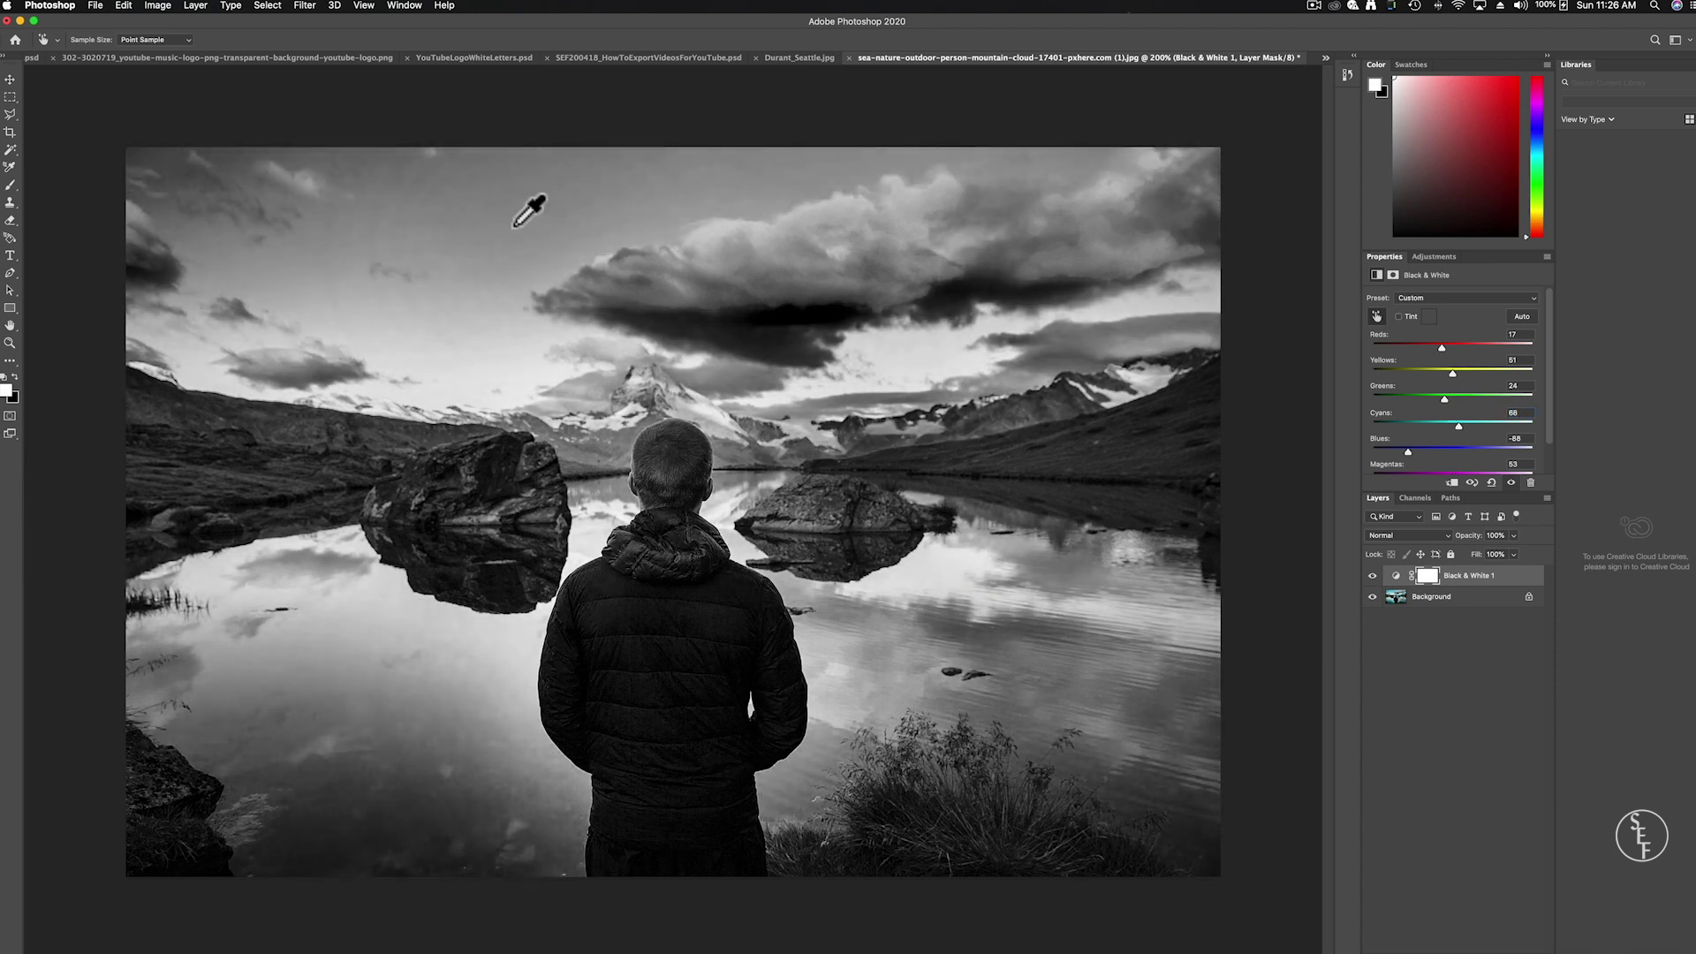